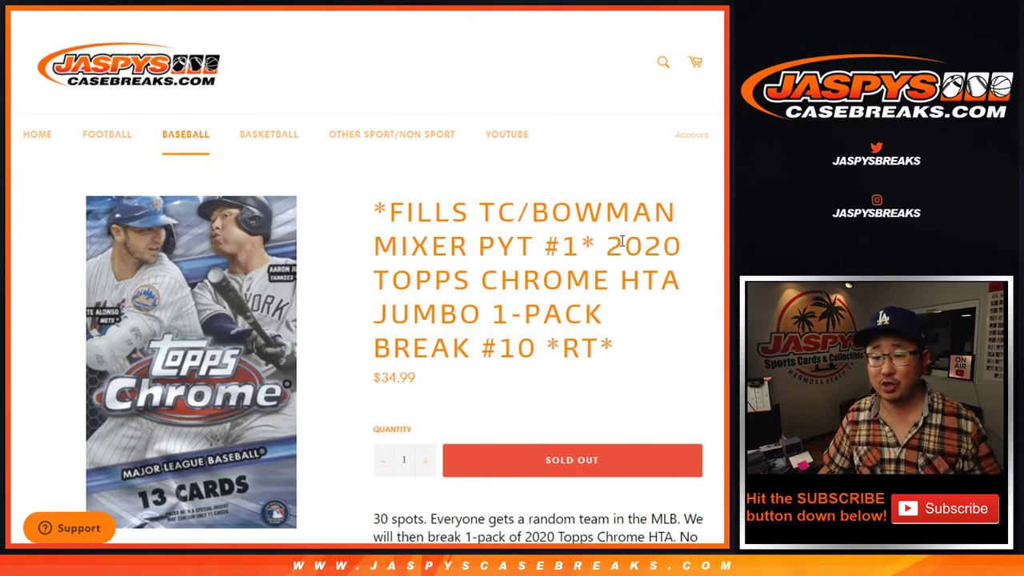
Step: Read the break listing's title and description on the JaspysCaseBreaks.com product page
{"action": "left_click_drag", "start_coordinate": [485, 350], "coordinate": [583, 352]}
{"action": "left_click", "coordinate": [583, 352]}
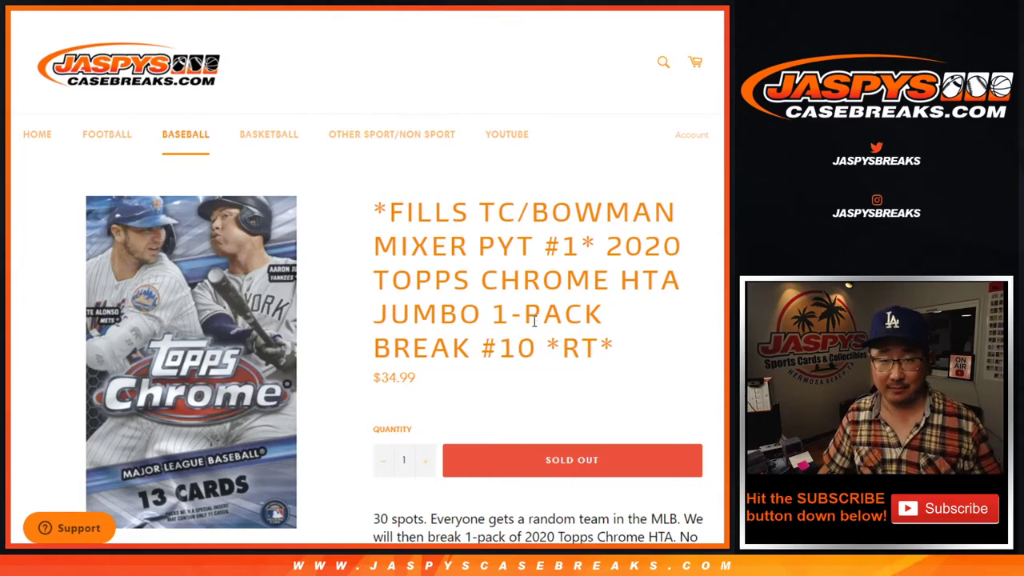
{"action": "scroll", "coordinate": [534, 321], "scroll_direction": "down", "scroll_amount": 4}
{"action": "left_click_drag", "start_coordinate": [433, 238], "coordinate": [549, 279]}
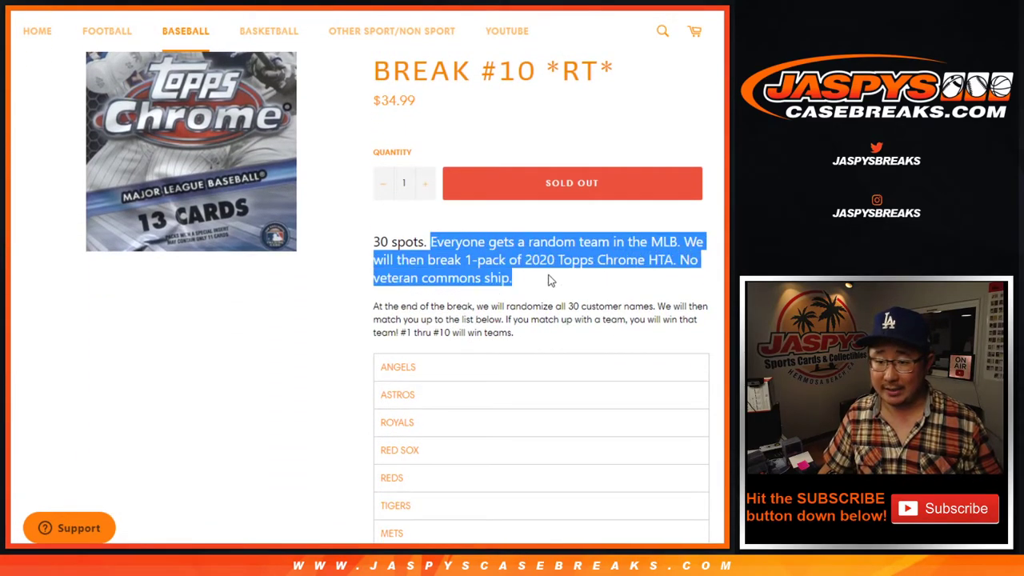
{"action": "left_click", "coordinate": [549, 279]}
Step: Highlight the ANGELS to CARDINALS team list, picking out CARDINALS, REDS and ANGELS
{"action": "scroll", "coordinate": [550, 279], "scroll_direction": "down", "scroll_amount": 3}
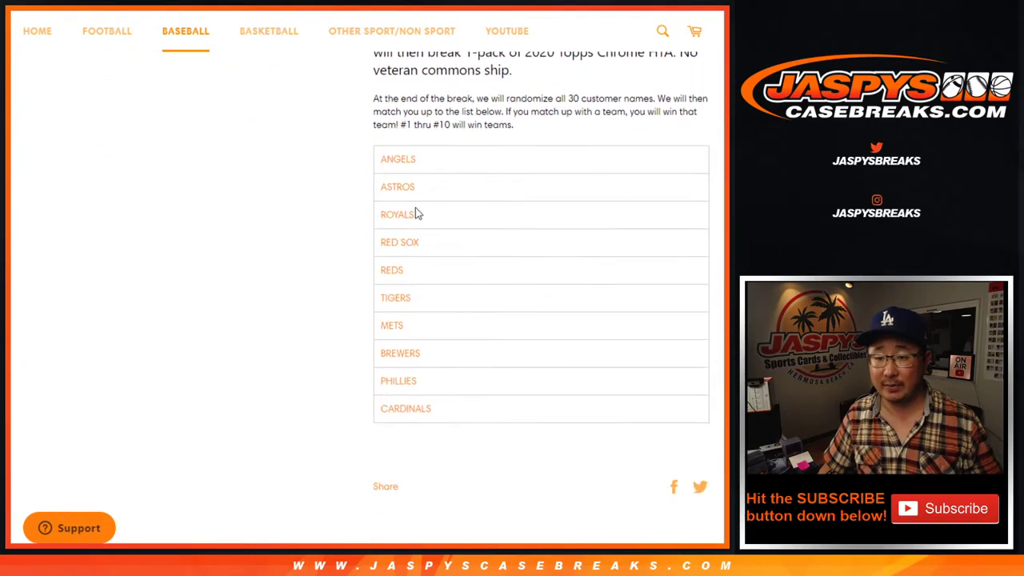
{"action": "left_click_drag", "start_coordinate": [380, 164], "coordinate": [453, 414]}
{"action": "left_click", "coordinate": [452, 414]}
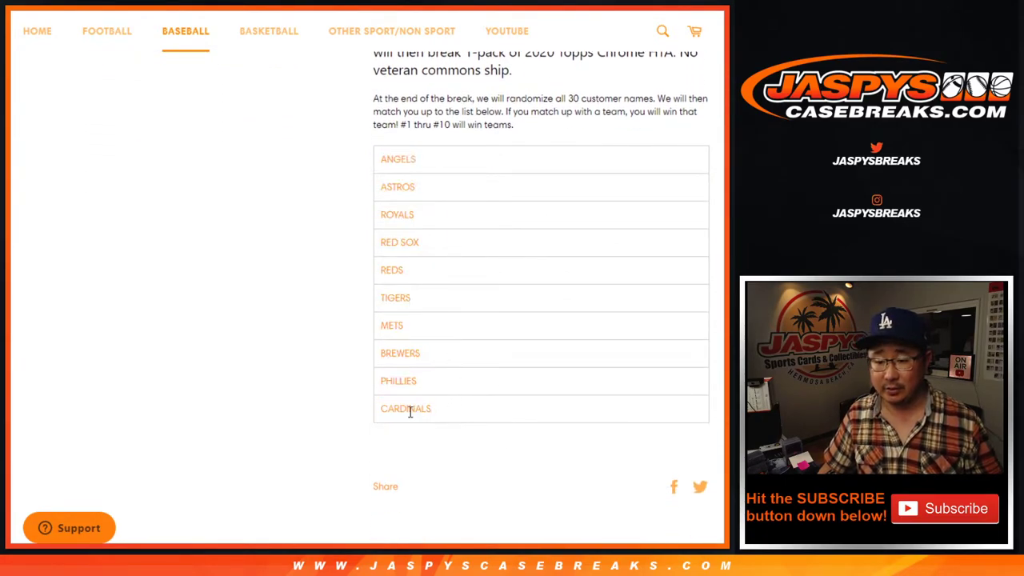
{"action": "double_click", "coordinate": [411, 409]}
{"action": "double_click", "coordinate": [414, 270]}
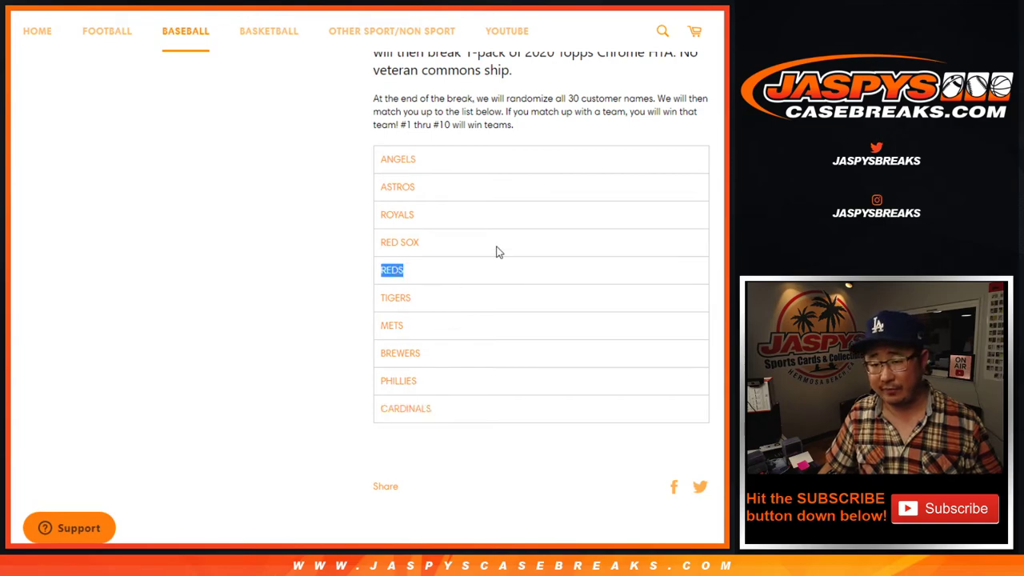
{"action": "double_click", "coordinate": [400, 158]}
{"action": "left_click", "coordinate": [492, 174]}
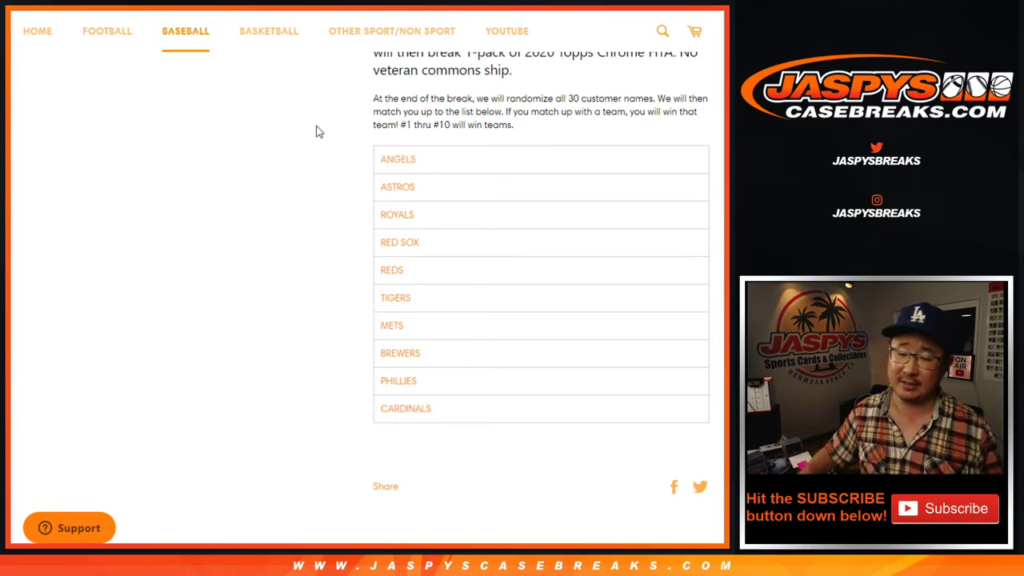
Step: Roll two dice on the RANDOM.ORG Dice Roller
{"action": "key", "text": "ctrl+Tab"}
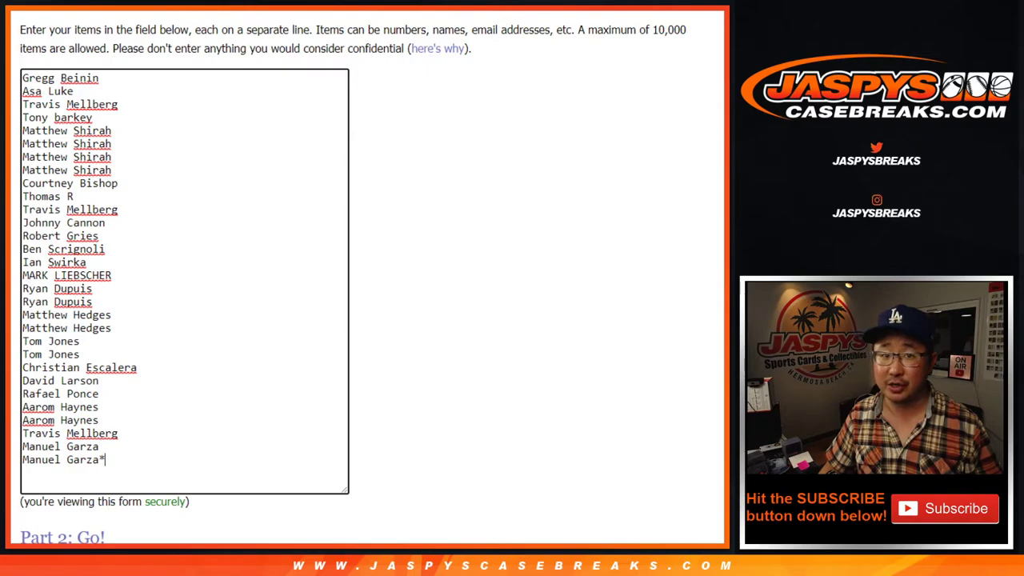
{"action": "key", "text": "ctrl+Tab"}
{"action": "key", "text": "ctrl+Tab"}
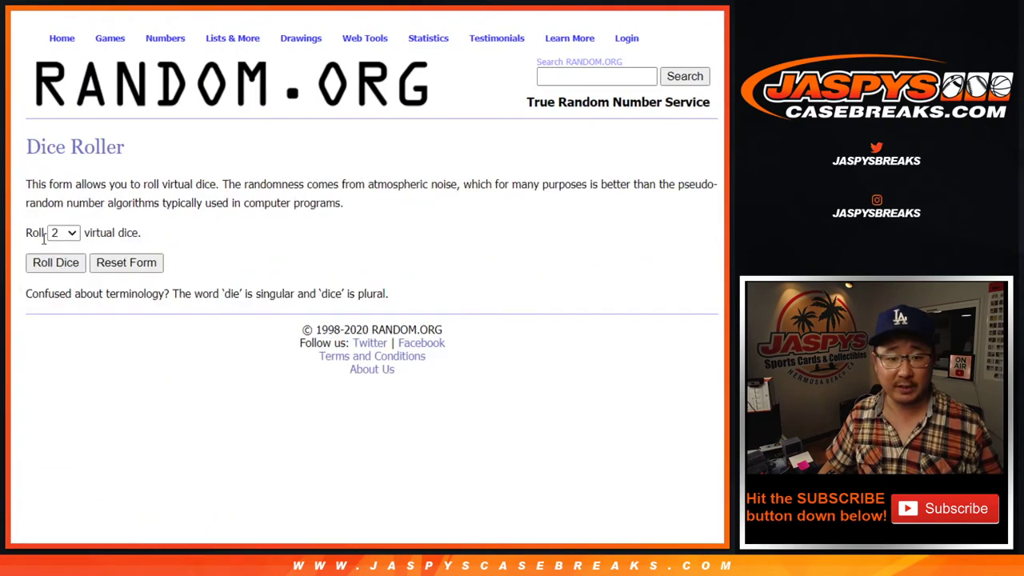
{"action": "left_click", "coordinate": [51, 260]}
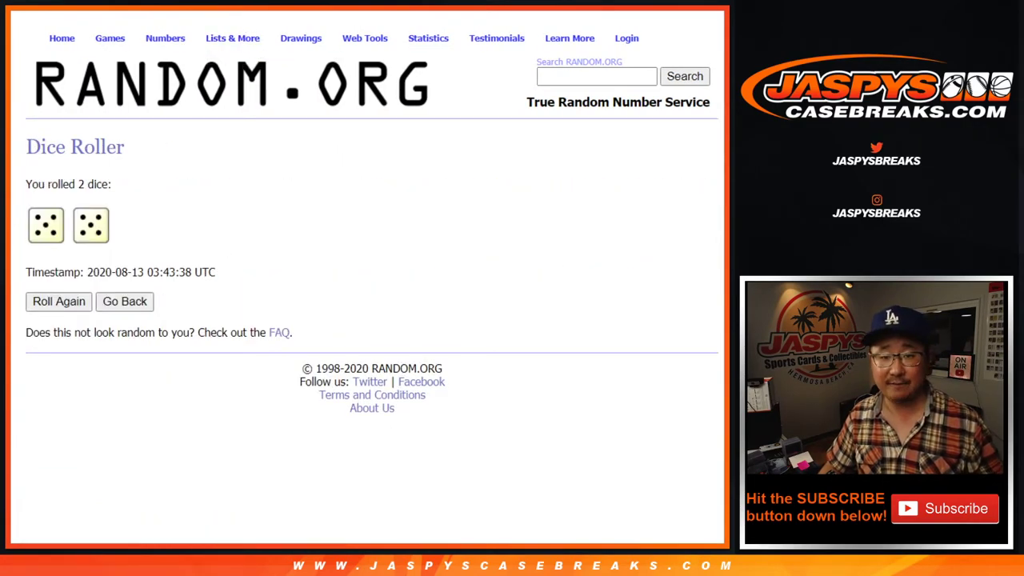
Step: Shuffle the 30 customer names in the List Randomizer ten times
{"action": "key", "text": "ctrl+Tab"}
{"action": "scroll", "coordinate": [359, 377], "scroll_direction": "down", "scroll_amount": 2}
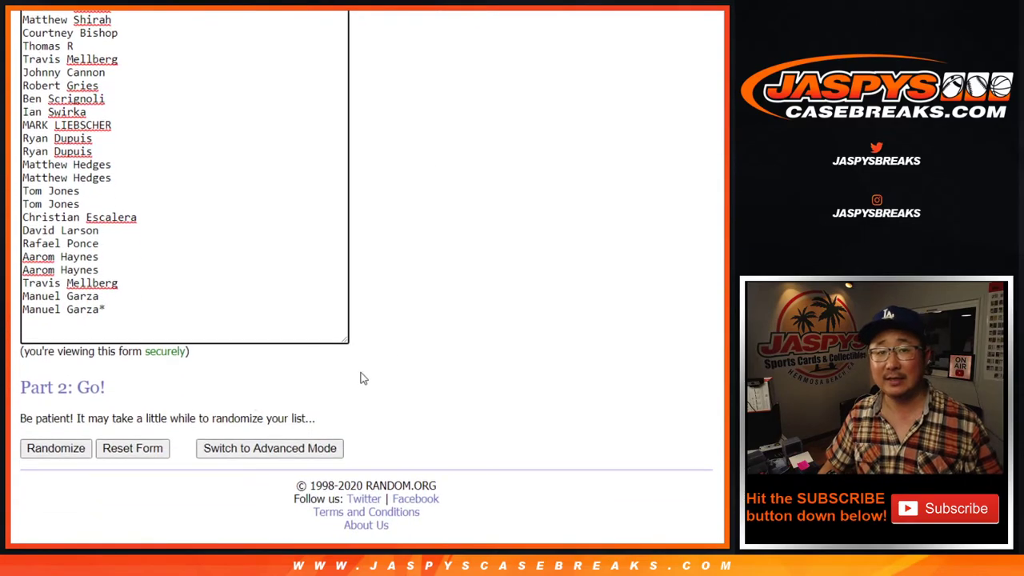
{"action": "left_click", "coordinate": [52, 451]}
{"action": "scroll", "coordinate": [48, 451], "scroll_direction": "down", "scroll_amount": 3}
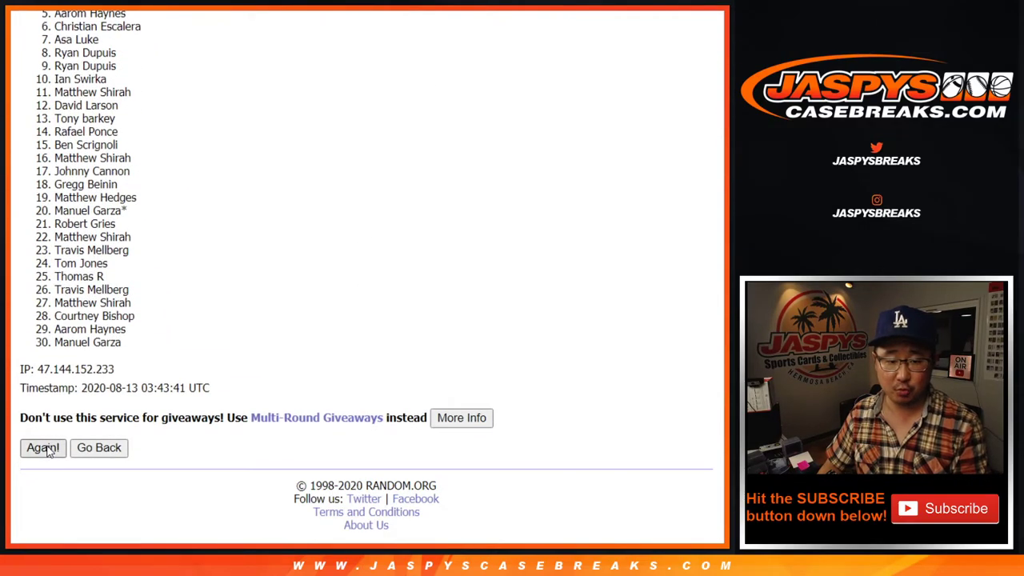
{"action": "left_click", "coordinate": [48, 452]}
{"action": "left_click", "coordinate": [48, 451]}
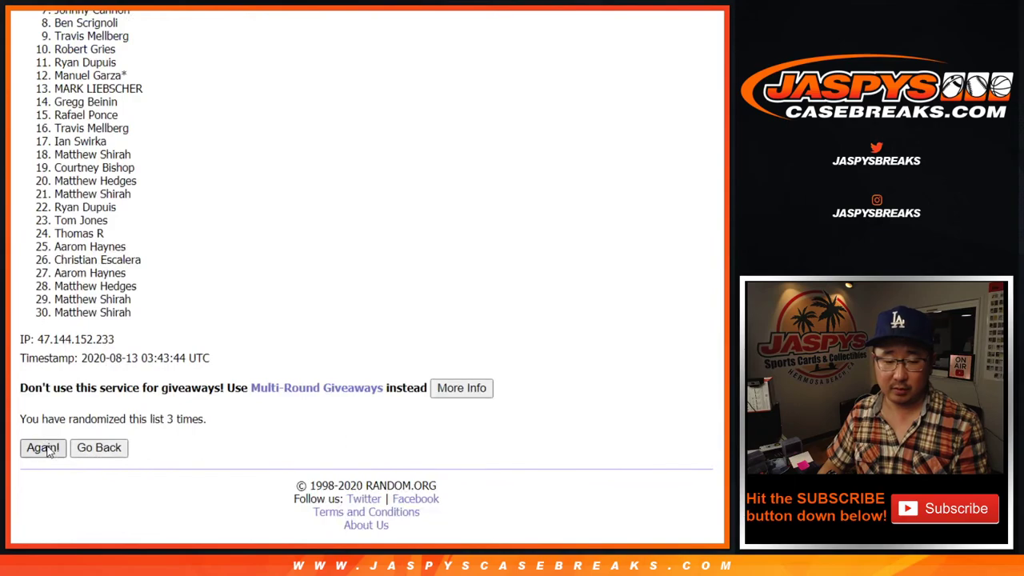
{"action": "left_click", "coordinate": [48, 451]}
{"action": "left_click", "coordinate": [48, 452]}
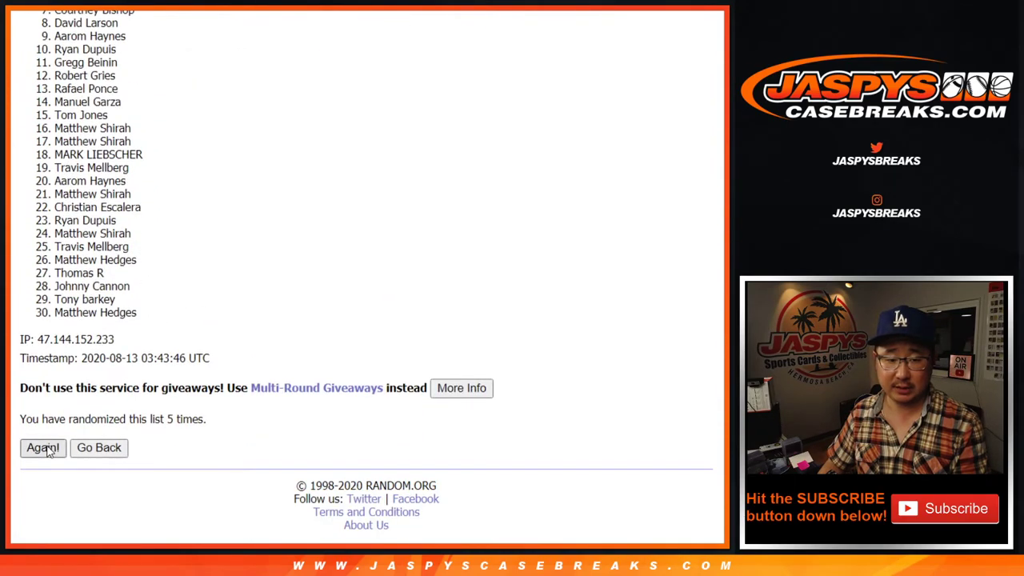
{"action": "left_click", "coordinate": [48, 452]}
{"action": "left_click", "coordinate": [48, 452]}
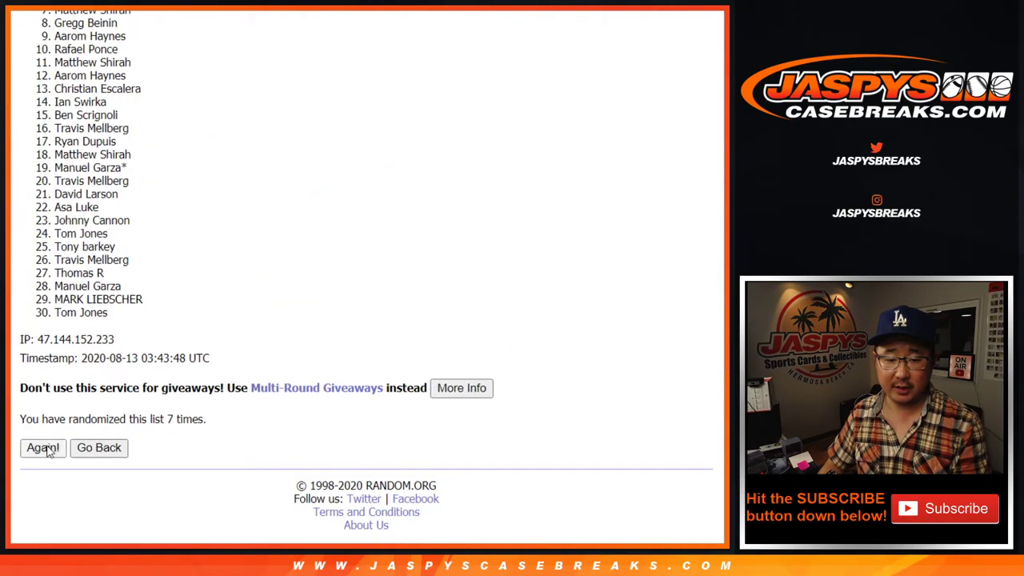
{"action": "left_click", "coordinate": [48, 452]}
{"action": "left_click", "coordinate": [48, 452]}
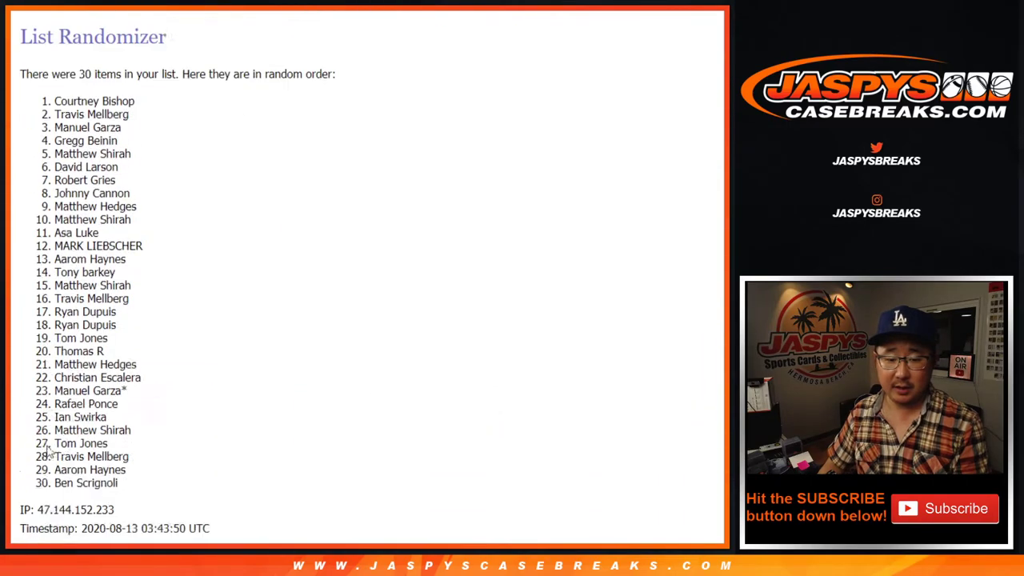
{"action": "left_click", "coordinate": [48, 452]}
Step: Select the shuffled customer name list
{"action": "scroll", "coordinate": [177, 396], "scroll_direction": "down", "scroll_amount": 4}
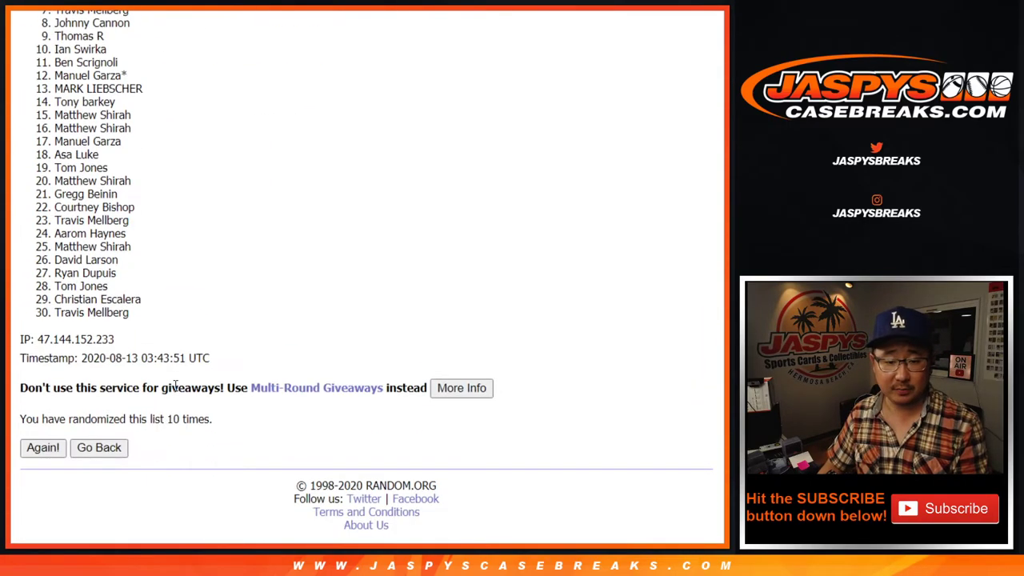
{"action": "scroll", "coordinate": [174, 384], "scroll_direction": "up", "scroll_amount": 2}
{"action": "mouse_move", "coordinate": [54, 70]}
{"action": "left_mouse_down"}
{"action": "mouse_move", "coordinate": [152, 418]}
{"action": "mouse_move", "coordinate": [149, 456]}
{"action": "left_mouse_up"}
Step: Paste the shuffled customer names into column A of the spreadsheet, starting at A1
{"action": "key", "text": "ctrl+c"}
{"action": "key", "text": "ctrl+Tab"}
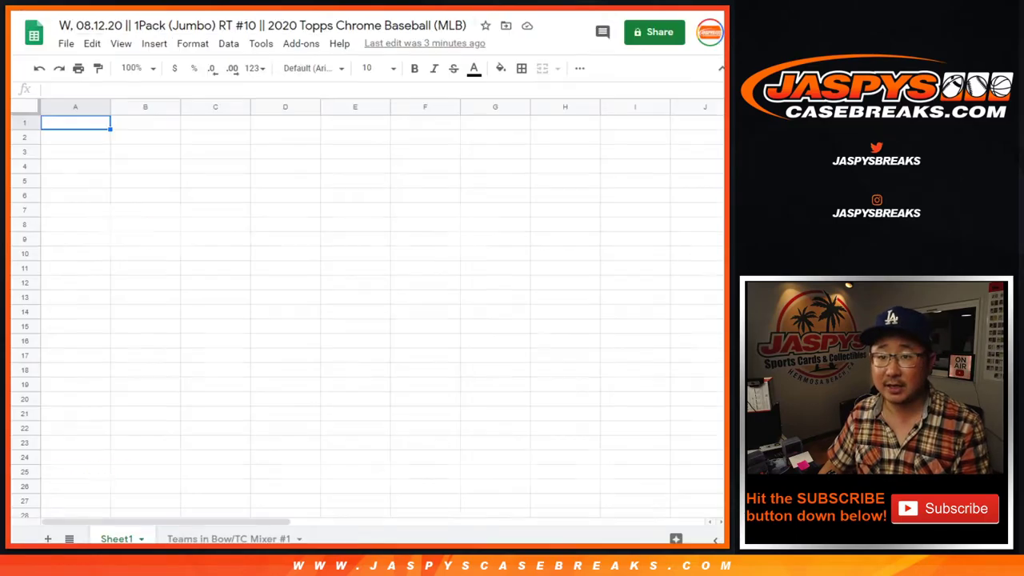
{"action": "right_click", "coordinate": [103, 128]}
{"action": "left_click", "coordinate": [133, 107]}
{"action": "key", "text": "ctrl+Tab"}
{"action": "key", "text": "ctrl+Tab"}
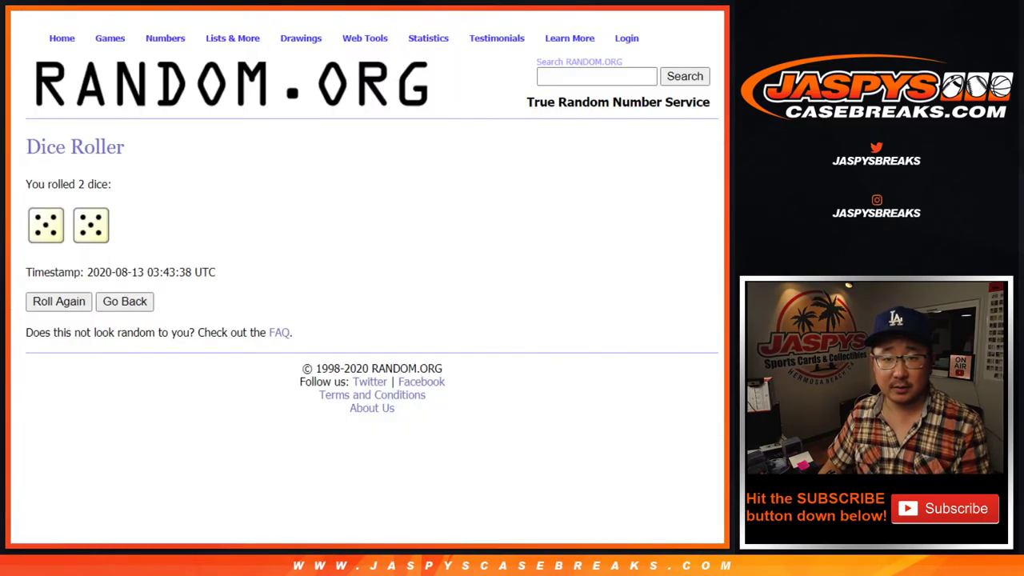
Step: Reshuffle the 30 MLB team names nine times in the List Randomizer
{"action": "scroll", "coordinate": [365, 158], "scroll_direction": "down", "scroll_amount": 3}
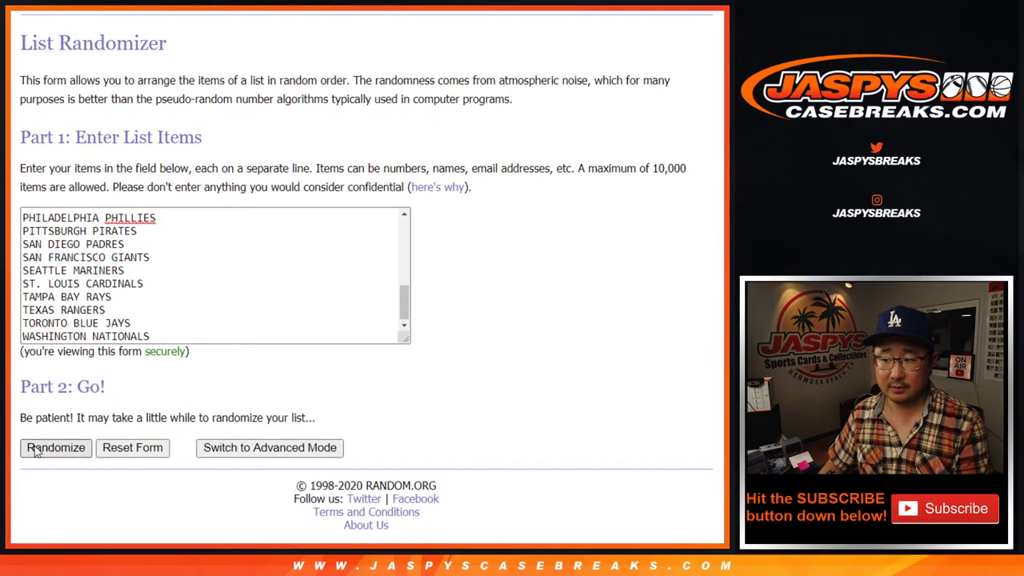
{"action": "left_click", "coordinate": [35, 449]}
{"action": "left_click", "coordinate": [36, 449]}
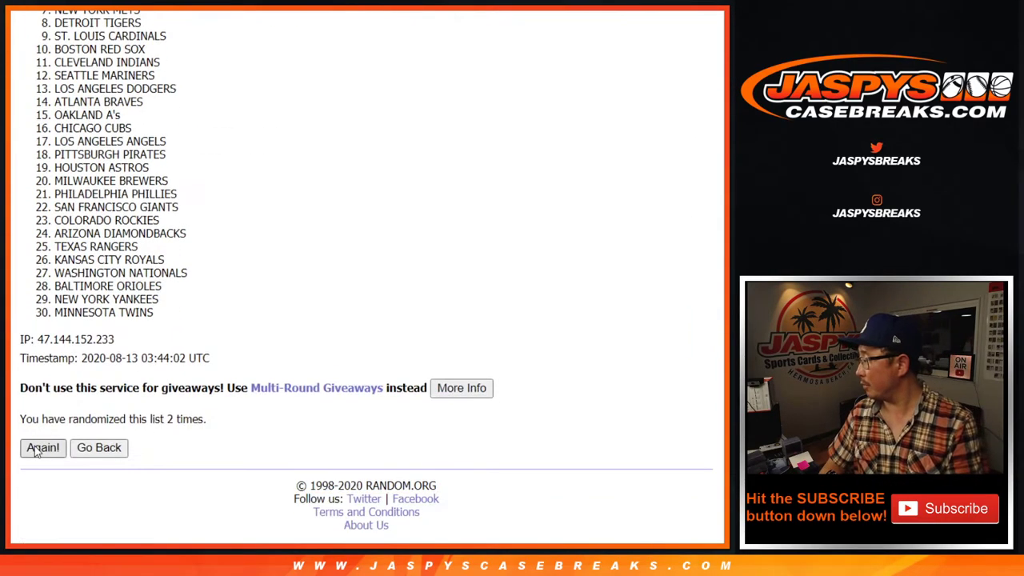
{"action": "left_click", "coordinate": [35, 450]}
{"action": "left_click", "coordinate": [35, 449]}
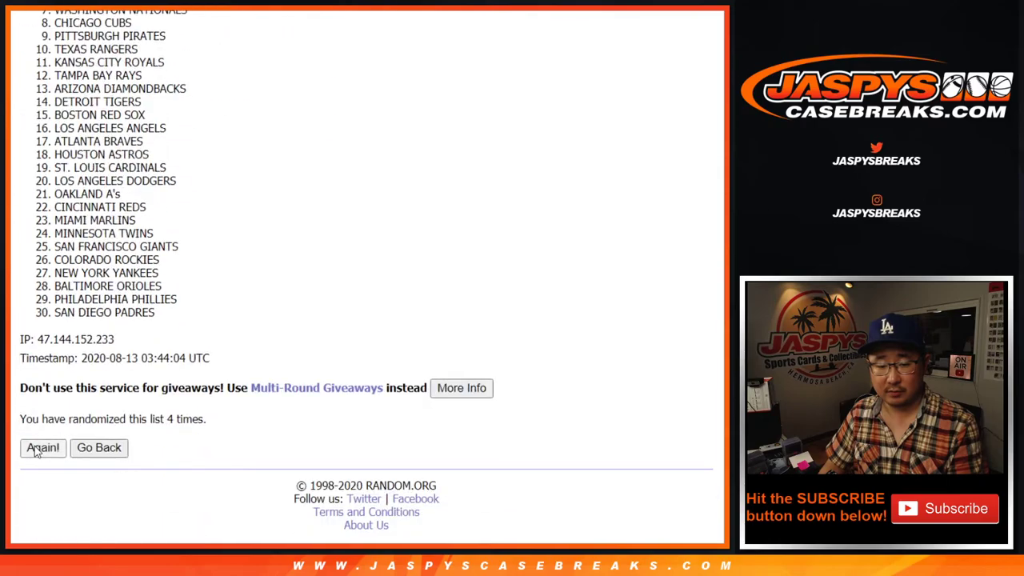
{"action": "left_click", "coordinate": [36, 449]}
{"action": "left_click", "coordinate": [35, 449]}
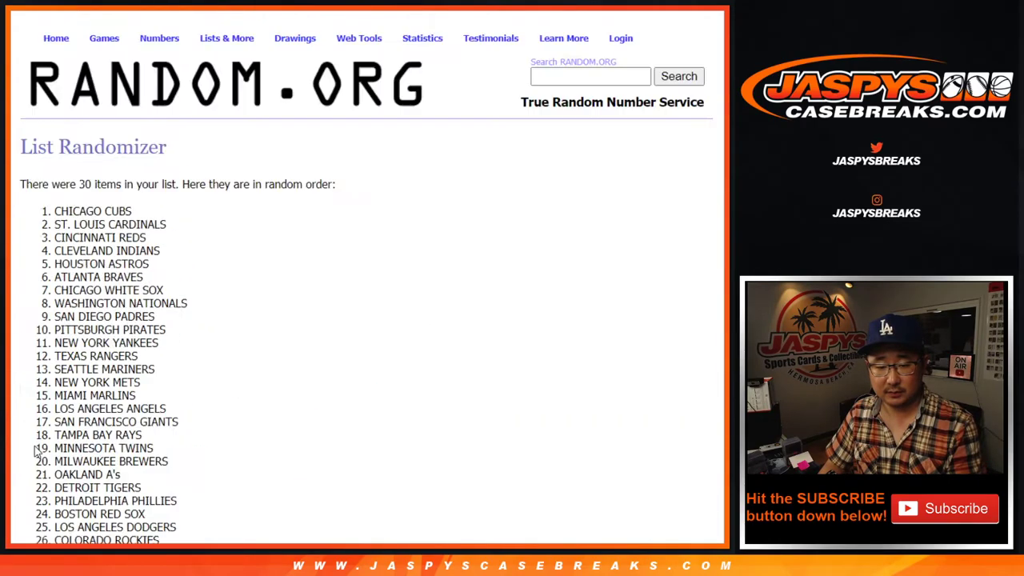
{"action": "left_click", "coordinate": [35, 449]}
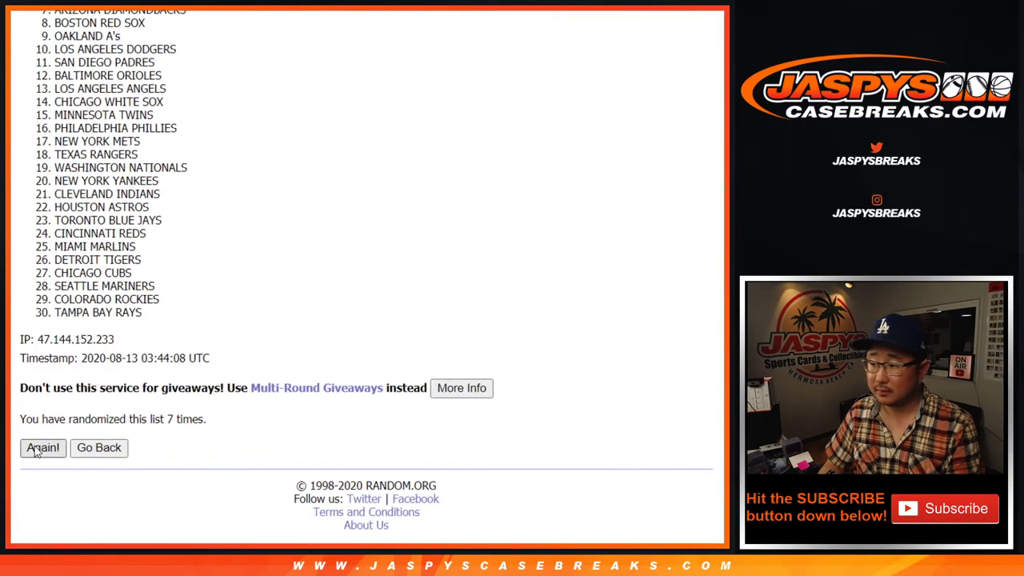
{"action": "left_click", "coordinate": [36, 450]}
{"action": "left_click", "coordinate": [35, 450]}
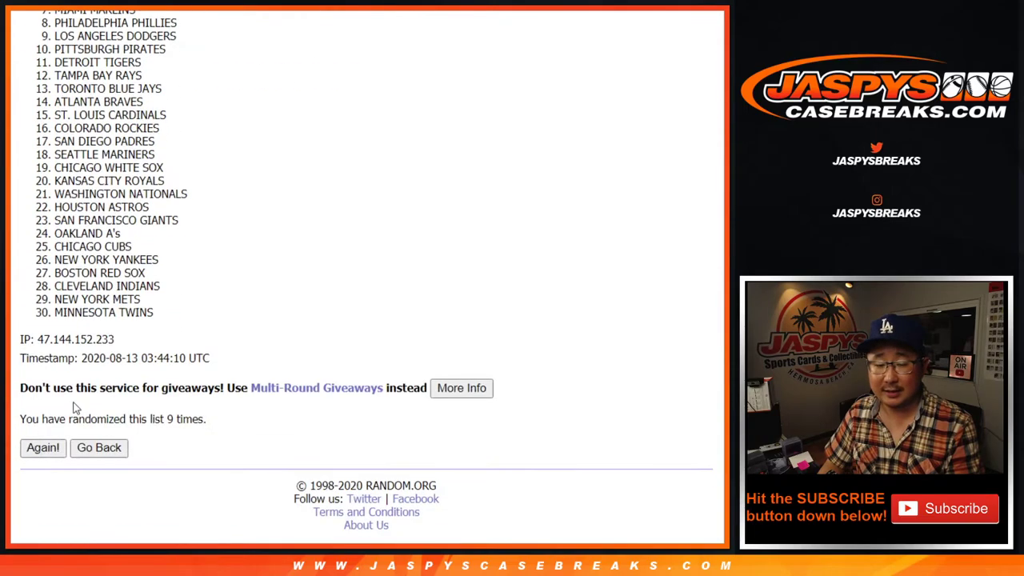
Step: Select the entire randomized 30-team list
{"action": "scroll", "coordinate": [285, 304], "scroll_direction": "up", "scroll_amount": 3}
{"action": "scroll", "coordinate": [215, 324], "scroll_direction": "down", "scroll_amount": 3}
{"action": "scroll", "coordinate": [150, 226], "scroll_direction": "up", "scroll_amount": 2}
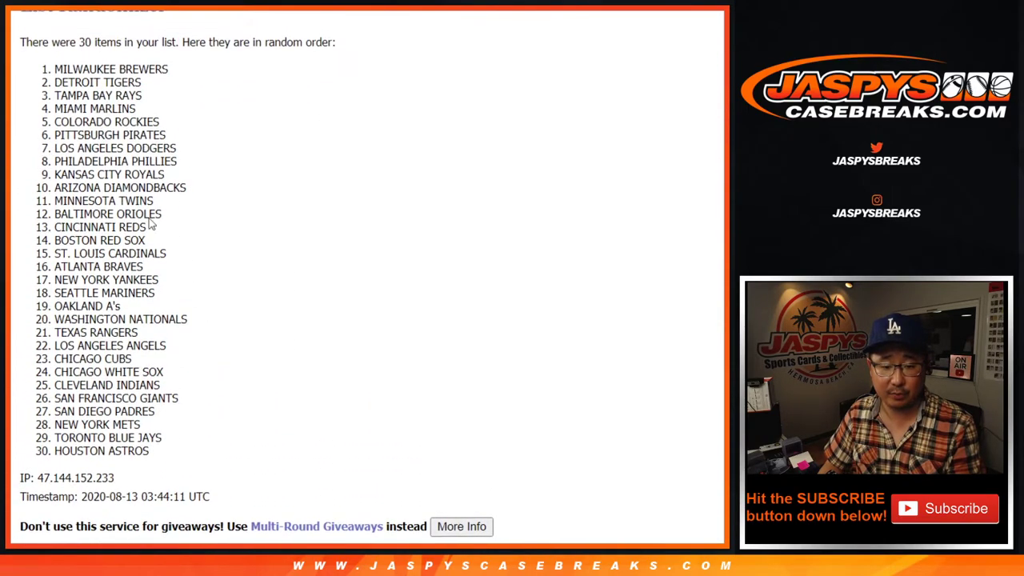
{"action": "mouse_move", "coordinate": [54, 69]}
{"action": "left_mouse_down"}
{"action": "mouse_move", "coordinate": [96, 161]}
{"action": "mouse_move", "coordinate": [154, 450]}
{"action": "left_mouse_up"}
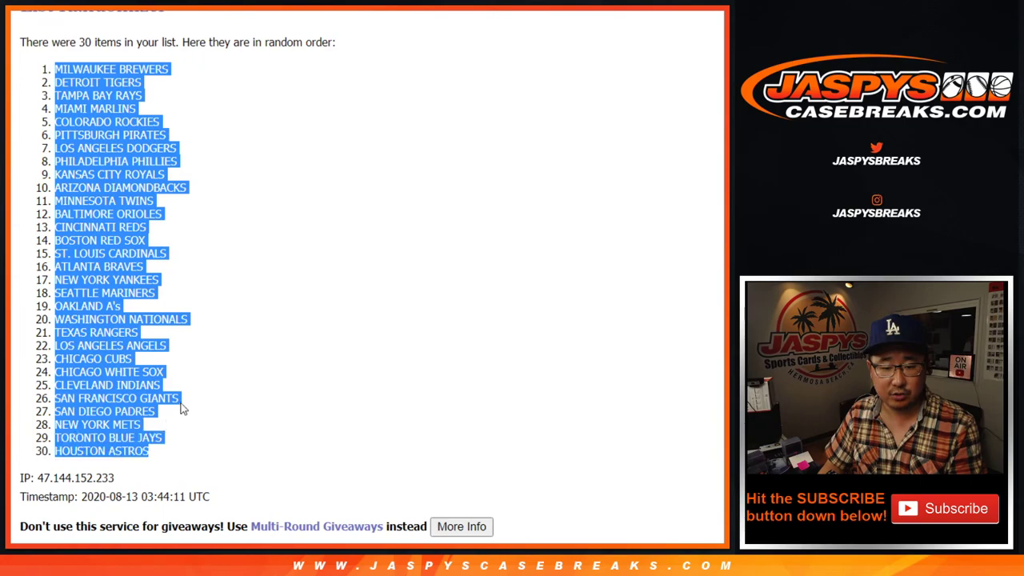
{"action": "scroll", "coordinate": [181, 408], "scroll_direction": "down", "scroll_amount": 1}
Step: Paste the randomized teams into column B starting at B1
{"action": "key", "text": "alt+Tab"}
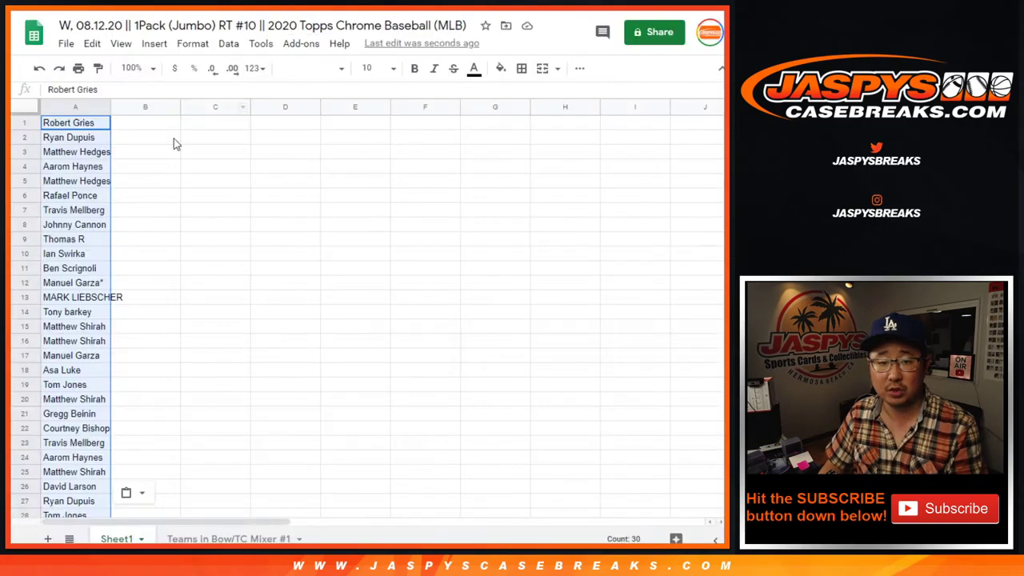
{"action": "left_click", "coordinate": [147, 122]}
{"action": "right_click", "coordinate": [146, 122]}
{"action": "left_click", "coordinate": [169, 110]}
Step: Set the whole sheet to font size 12, zoom to 125%, and autofit columns A and B
{"action": "left_click", "coordinate": [36, 106]}
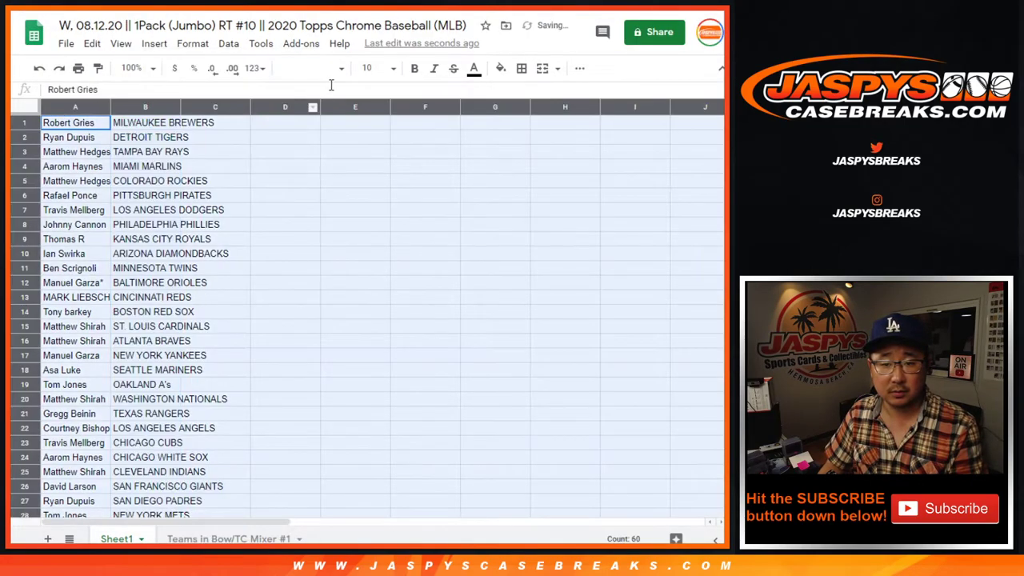
{"action": "left_click", "coordinate": [312, 68]}
{"action": "left_click", "coordinate": [370, 68]}
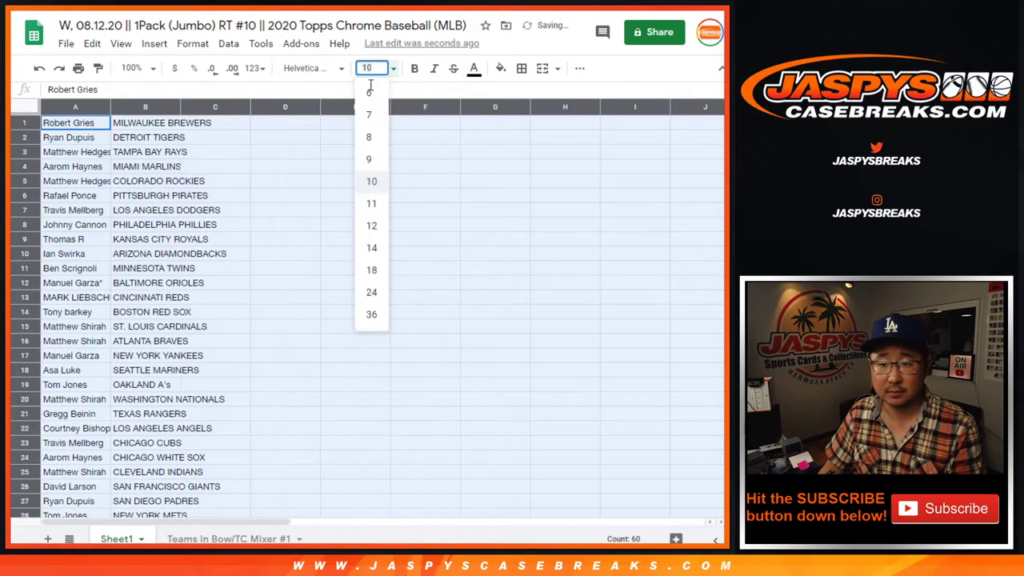
{"action": "left_click", "coordinate": [370, 224]}
{"action": "left_click", "coordinate": [132, 68]}
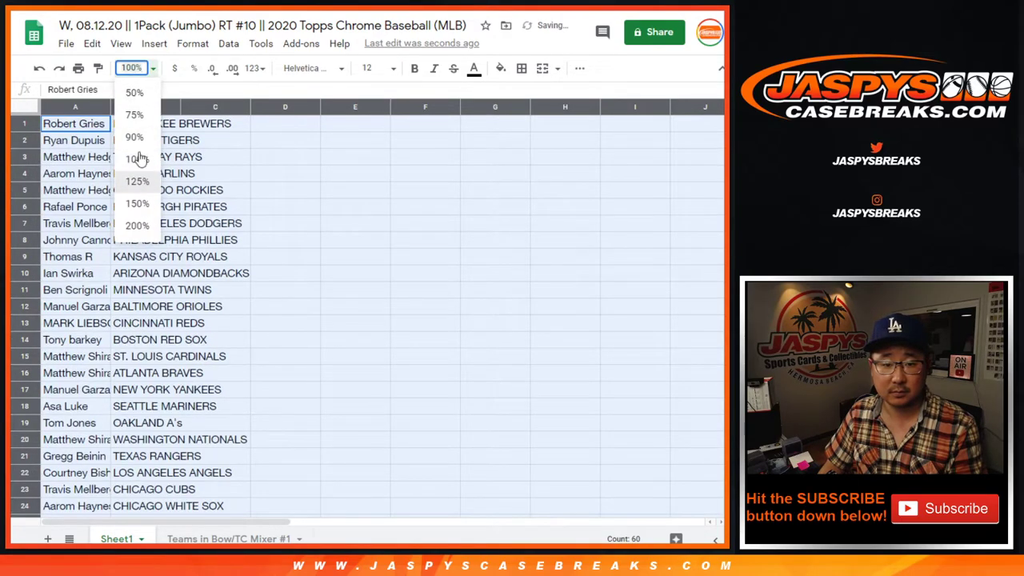
{"action": "left_click", "coordinate": [137, 181]}
{"action": "double_click", "coordinate": [136, 106]}
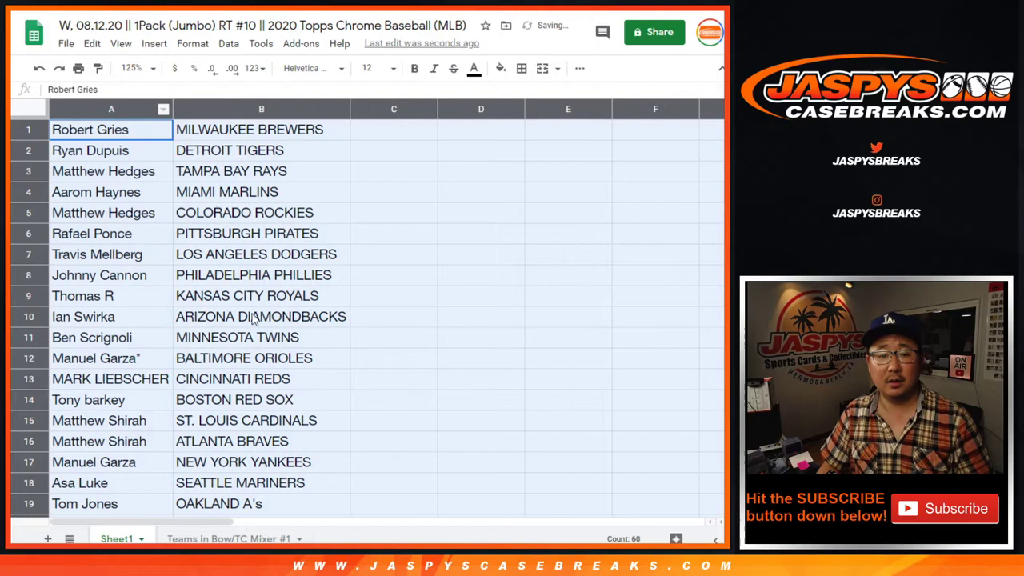
Step: Select the first fifteen rows, then A16:B30, to check the name-team pairs
{"action": "left_click", "coordinate": [234, 428], "text": "shift"}
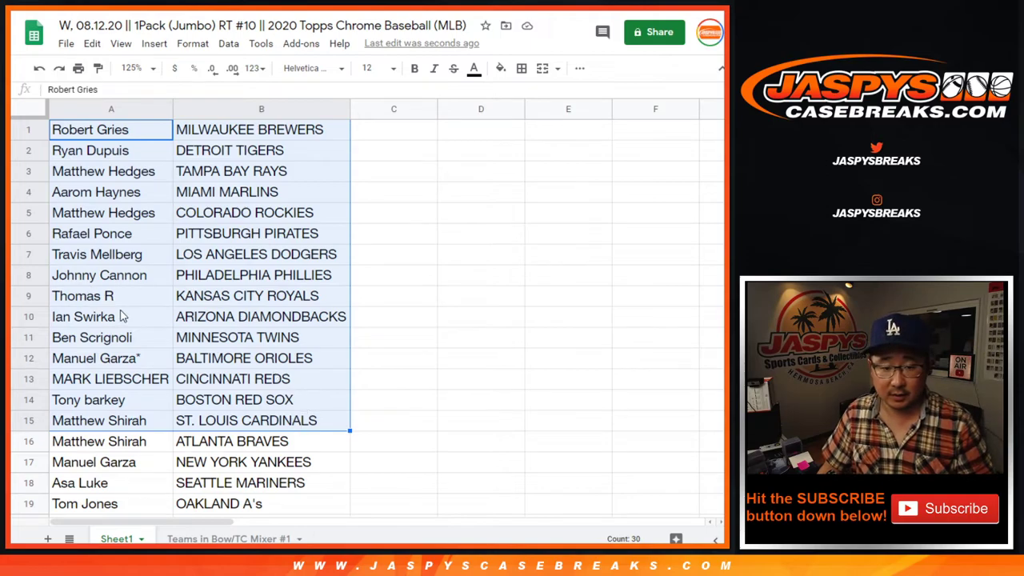
{"action": "scroll", "coordinate": [286, 300], "scroll_direction": "down", "scroll_amount": 3}
{"action": "scroll", "coordinate": [285, 300], "scroll_direction": "down", "scroll_amount": 3}
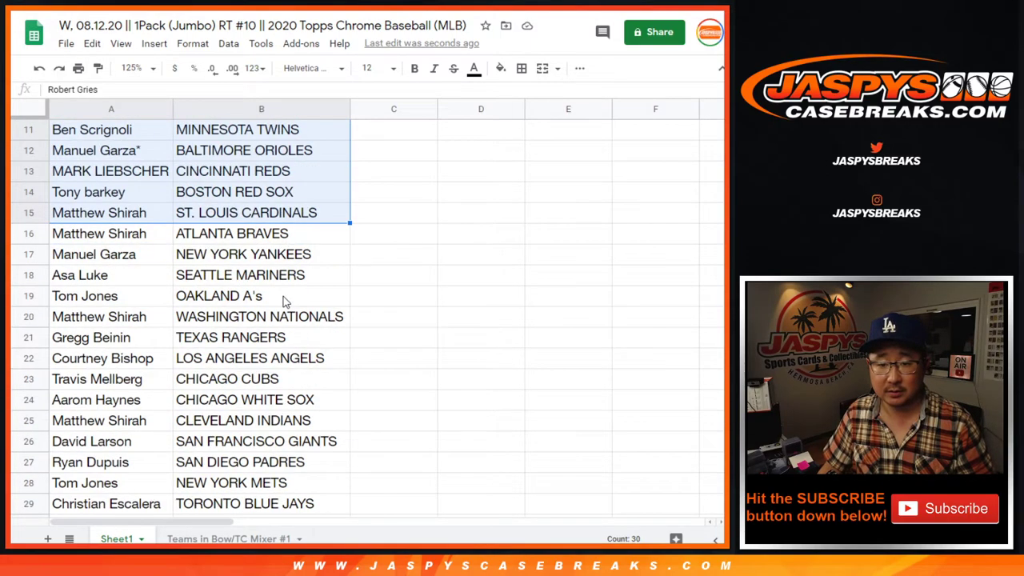
{"action": "scroll", "coordinate": [285, 300], "scroll_direction": "down", "scroll_amount": 2}
{"action": "left_click", "coordinate": [159, 179]}
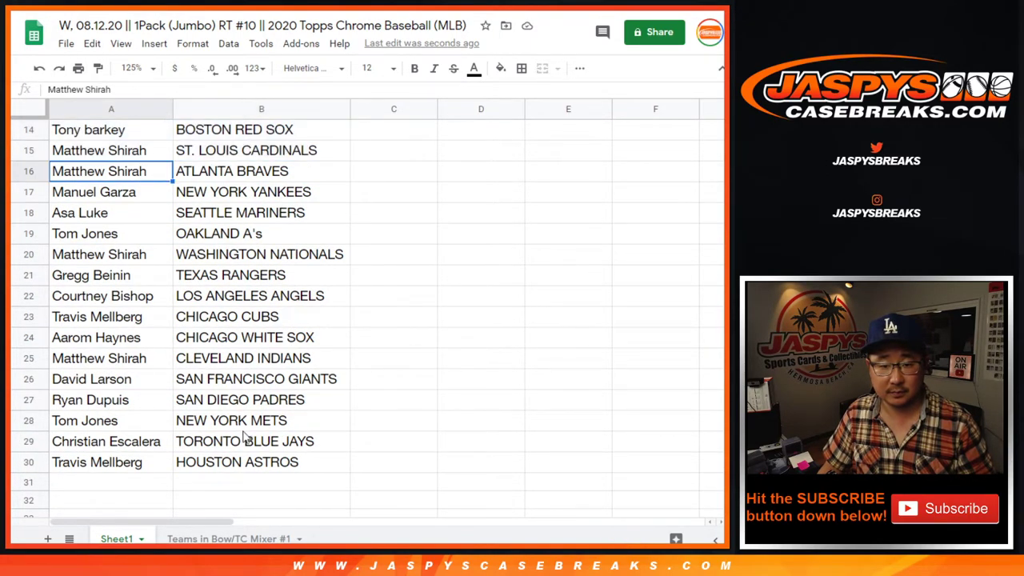
{"action": "left_click", "coordinate": [226, 459], "text": "shift"}
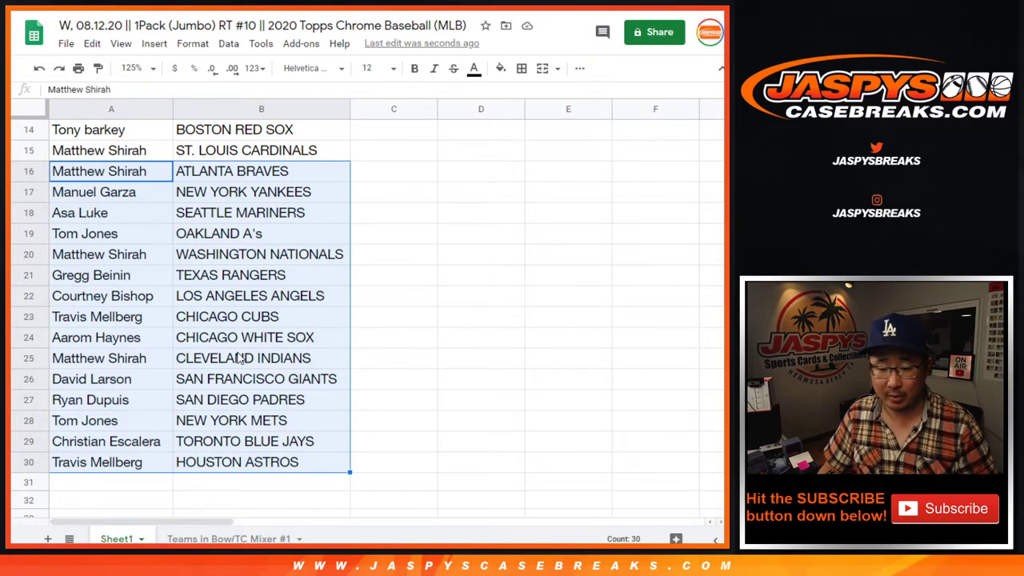
{"action": "scroll", "coordinate": [239, 357], "scroll_direction": "up", "scroll_amount": 5}
Step: Zoom to 80% and sort all 30 name-team pairs by team, A to Z
{"action": "left_click", "coordinate": [132, 68]}
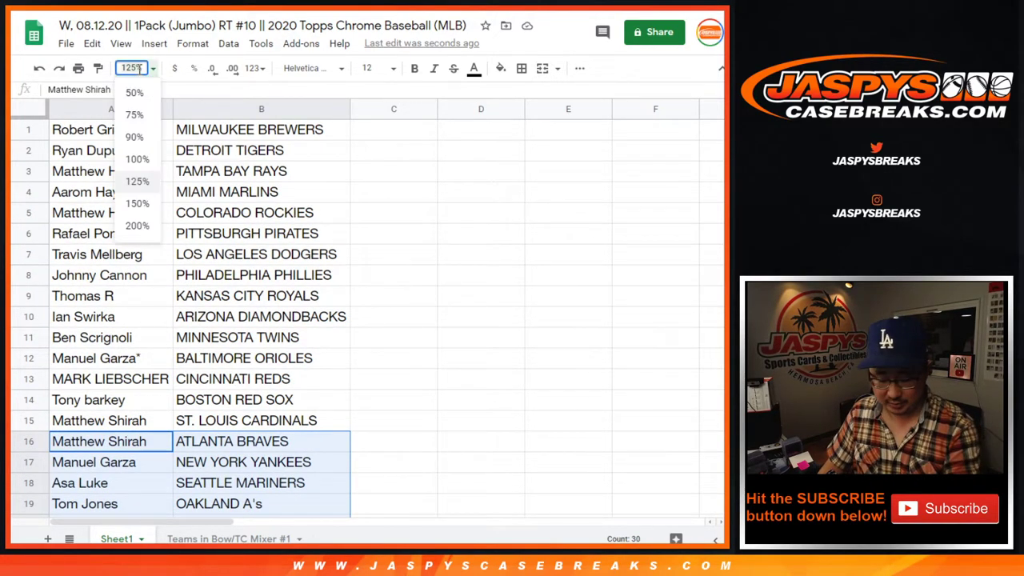
{"action": "type", "text": "80"}
{"action": "key", "text": "Return"}
{"action": "left_click_drag", "start_coordinate": [170, 118], "coordinate": [74, 499]}
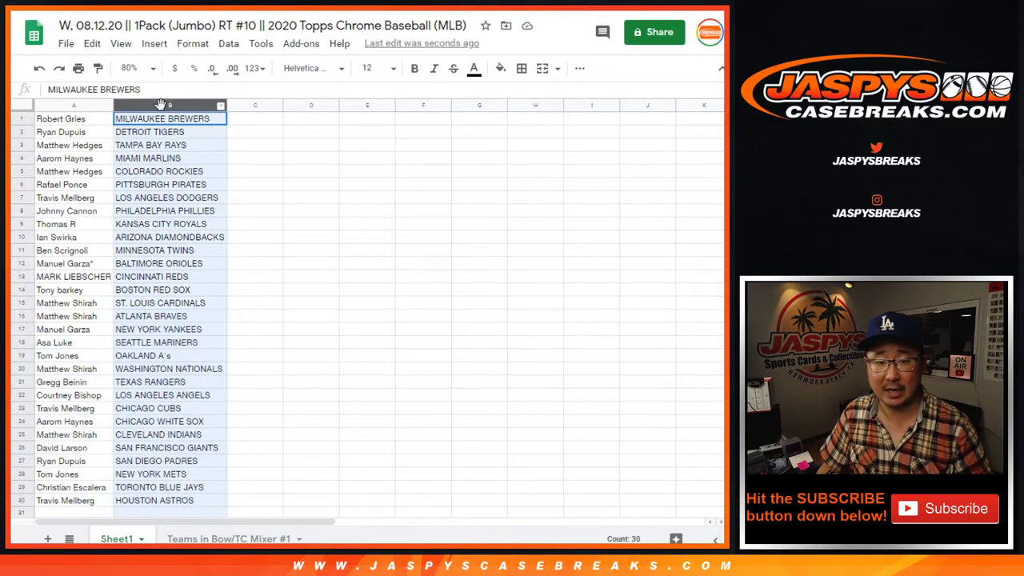
{"action": "left_click", "coordinate": [228, 44]}
{"action": "left_click", "coordinate": [272, 123]}
Step: Add all borders to the 30 name-team pairs and centre them horizontally
{"action": "left_click", "coordinate": [521, 68]}
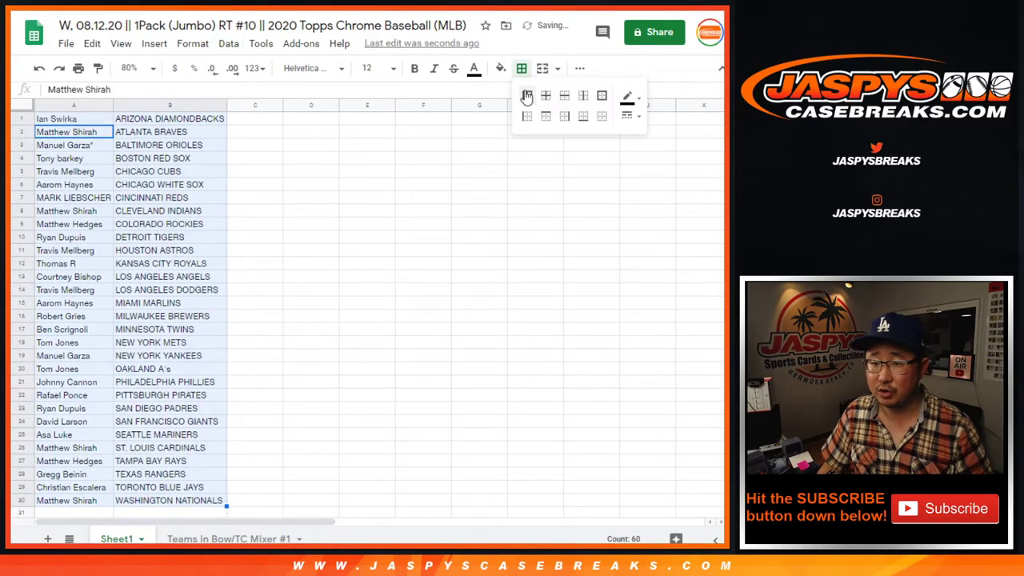
{"action": "left_click", "coordinate": [524, 97]}
{"action": "left_click", "coordinate": [579, 68]}
{"action": "left_click", "coordinate": [372, 93]}
{"action": "left_click", "coordinate": [390, 120]}
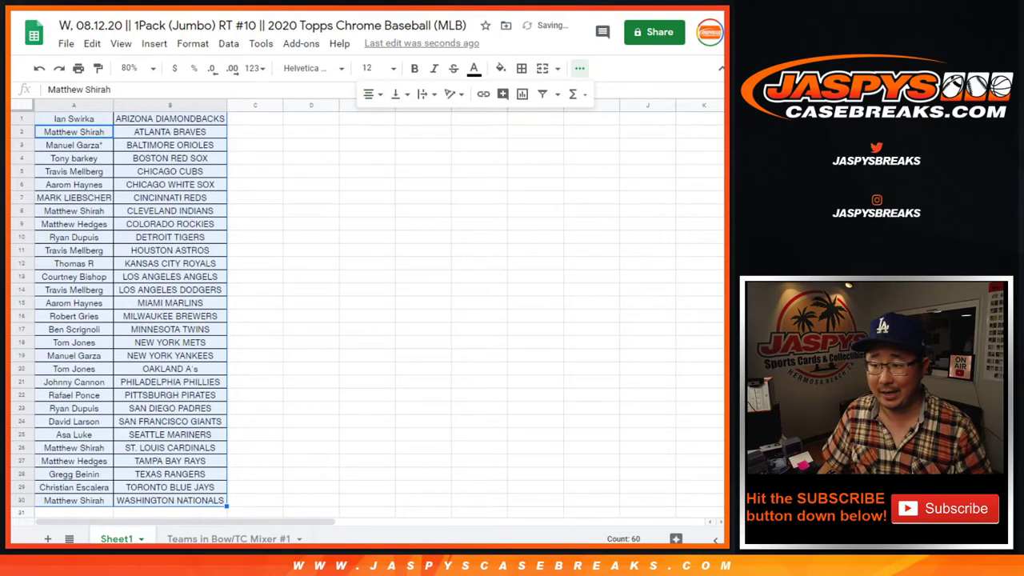
Step: Print the sheet in portrait with the workbook title in the header
{"action": "left_click", "coordinate": [78, 68]}
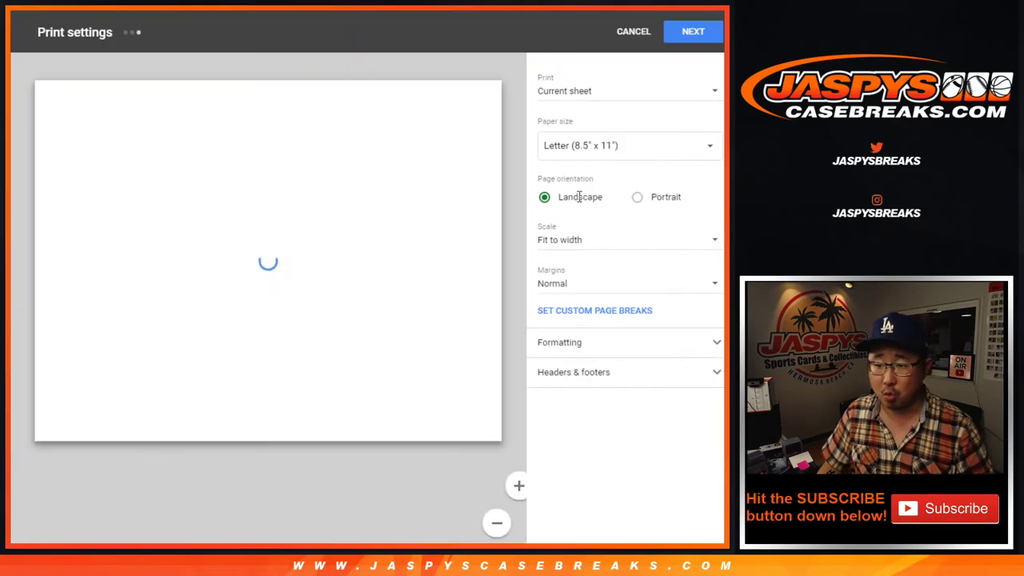
{"action": "left_click", "coordinate": [636, 200]}
{"action": "left_click", "coordinate": [632, 374]}
{"action": "left_click", "coordinate": [592, 425]}
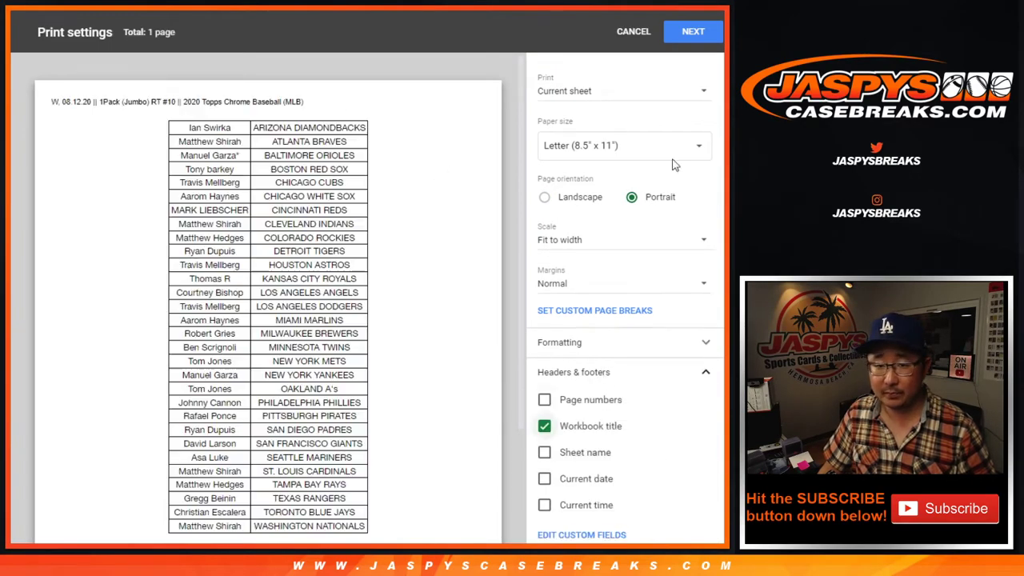
{"action": "left_click", "coordinate": [692, 33]}
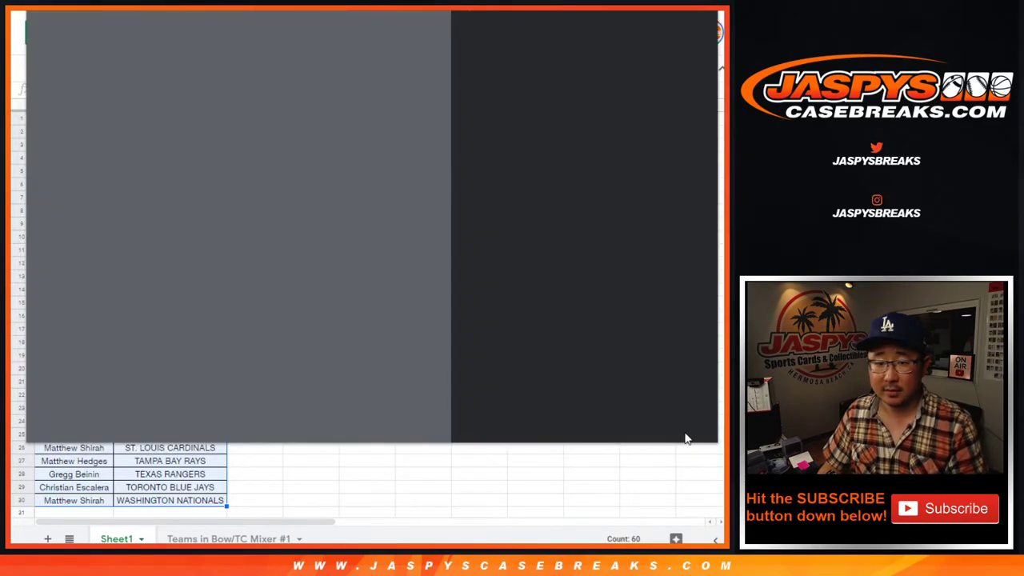
Step: Close the Chrome print dialog to get back to the bordered name-team table
{"action": "left_click", "coordinate": [681, 422]}
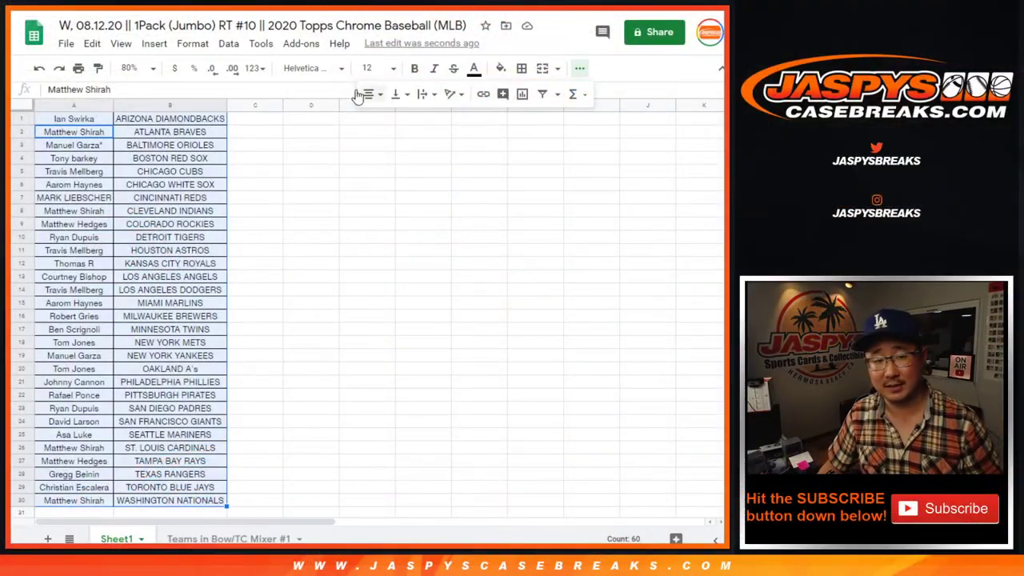
Step: Copy the 30 names in A1:A30 into the RANDOM.ORG list randomizer box
{"action": "key", "text": "ctrl+Home"}
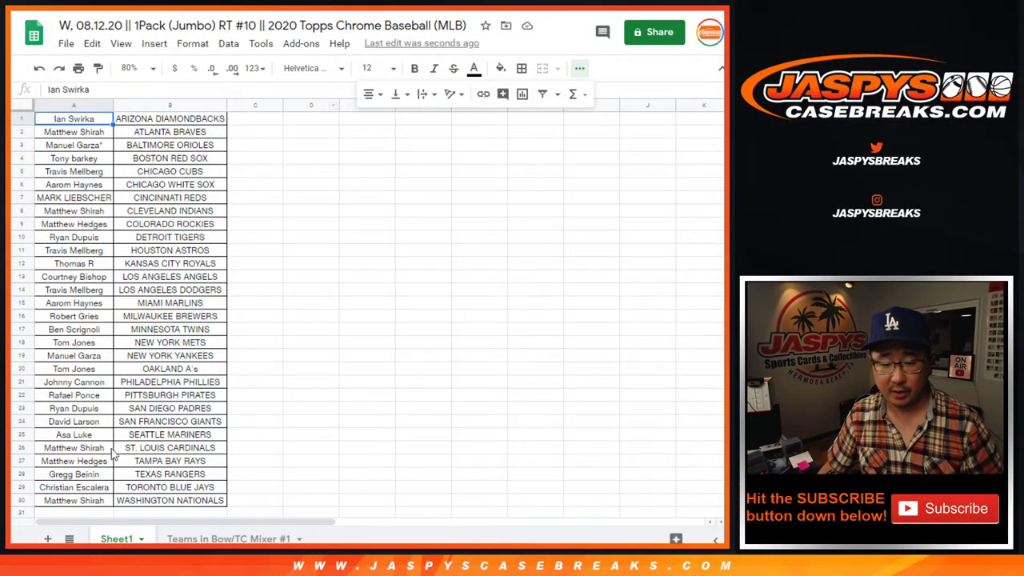
{"action": "left_click", "coordinate": [94, 500], "text": "shift"}
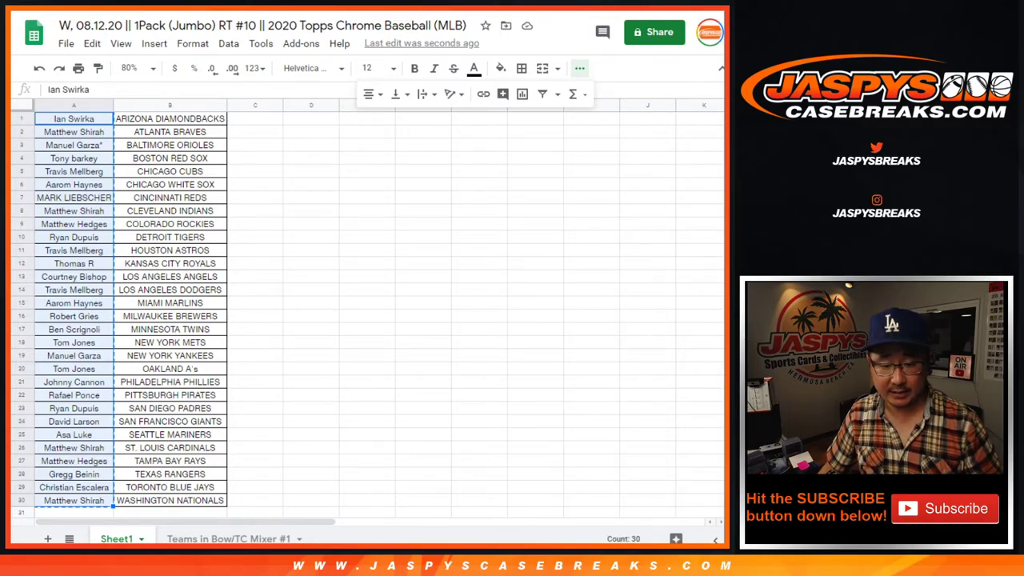
{"action": "key", "text": "alt+Tab"}
{"action": "left_click", "coordinate": [256, 370]}
{"action": "key", "text": "ctrl+v"}
{"action": "scroll", "coordinate": [347, 411], "scroll_direction": "up", "scroll_amount": 7}
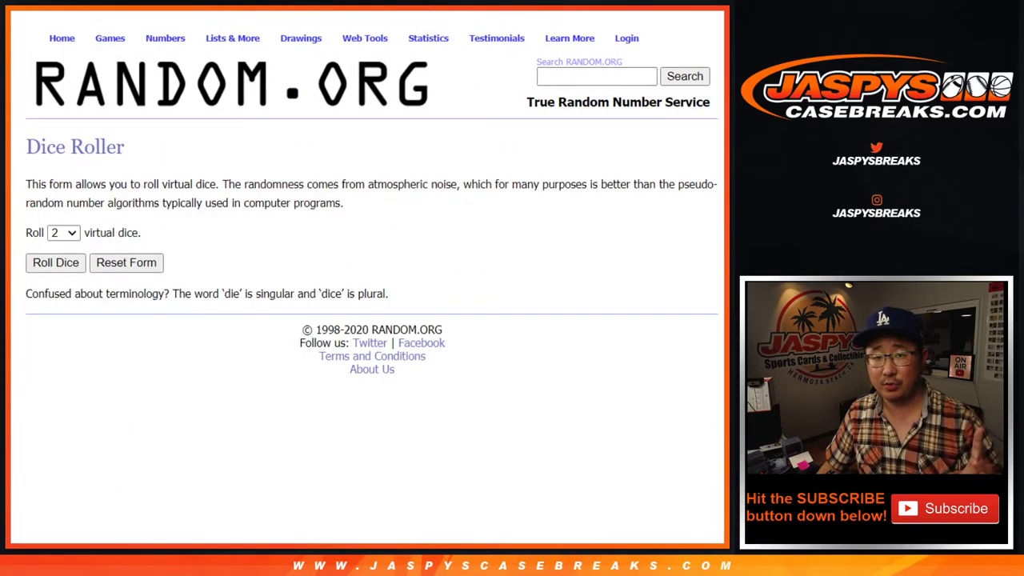
Step: Show the Teams in Bow/TC Mixer #1 tab at 150% zoom
{"action": "key", "text": "alt+Tab"}
{"action": "left_click", "coordinate": [224, 538]}
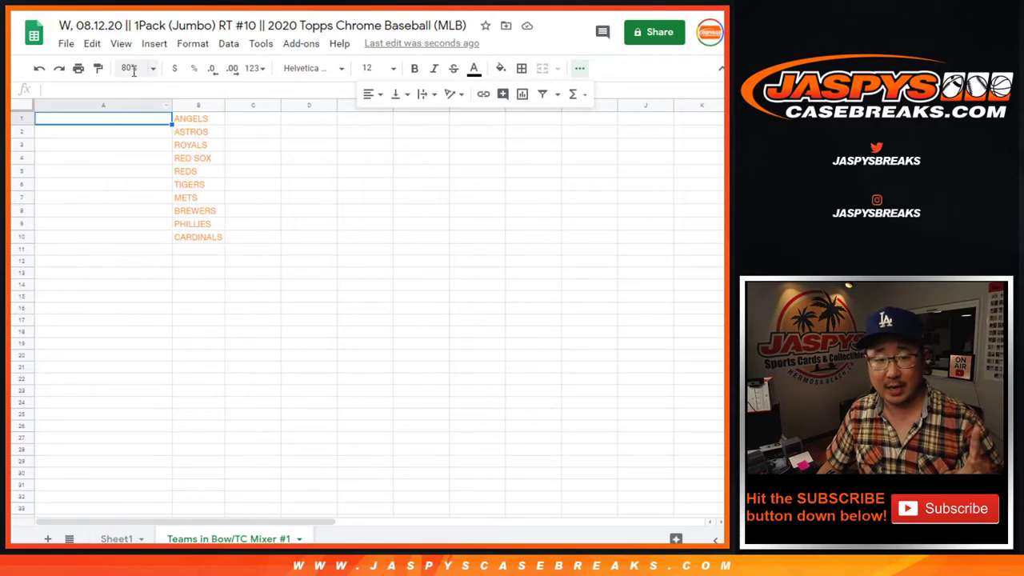
{"action": "left_click", "coordinate": [134, 70]}
{"action": "left_click", "coordinate": [138, 201]}
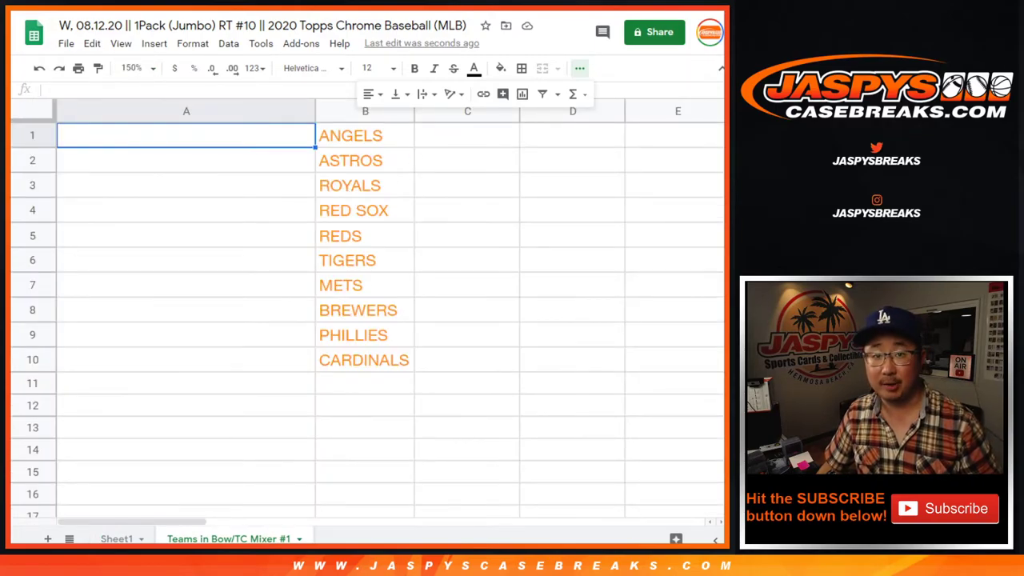
{"action": "key", "text": "alt+Tab"}
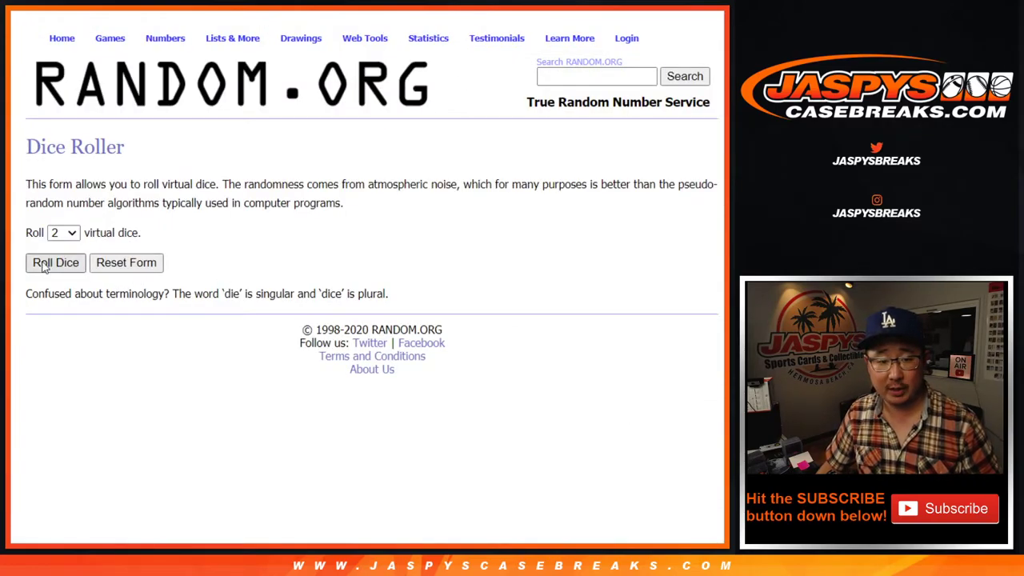
Step: Roll two dice (total 7) and randomize the 30 names seven times
{"action": "left_click", "coordinate": [44, 268]}
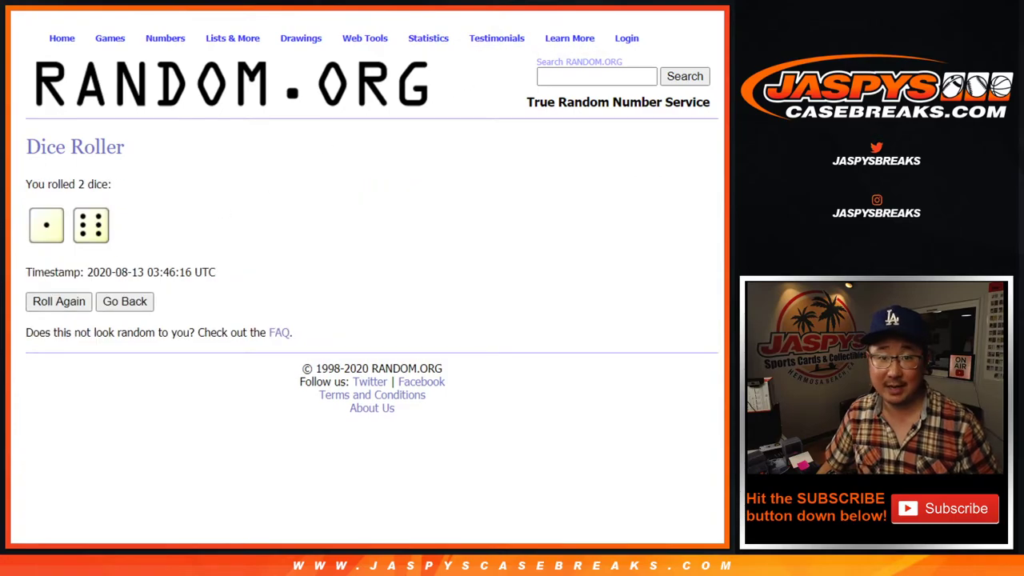
{"action": "key", "text": "ctrl+Tab"}
{"action": "scroll", "coordinate": [619, 228], "scroll_direction": "down", "scroll_amount": 2}
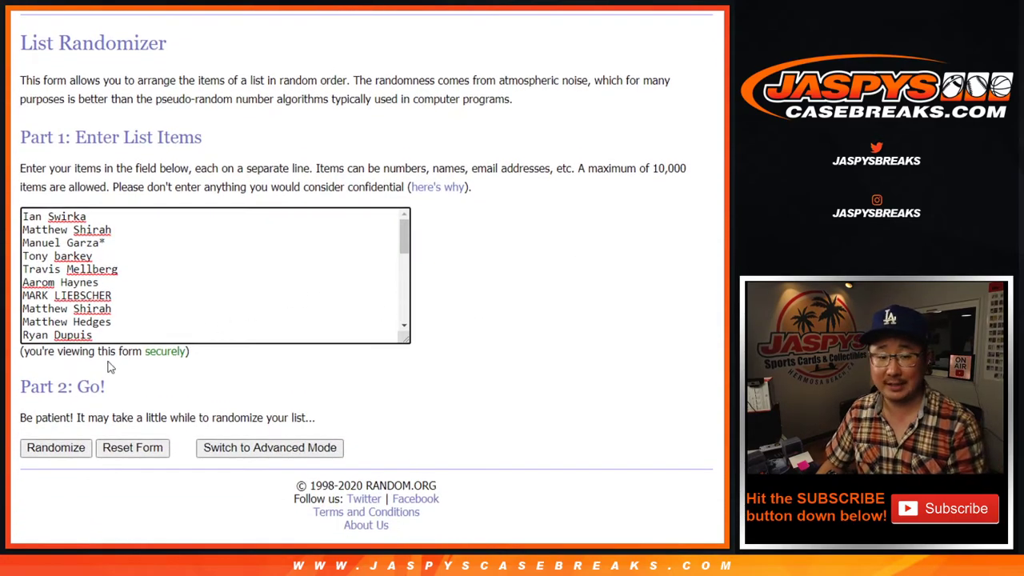
{"action": "left_click", "coordinate": [44, 448]}
{"action": "left_click", "coordinate": [44, 449]}
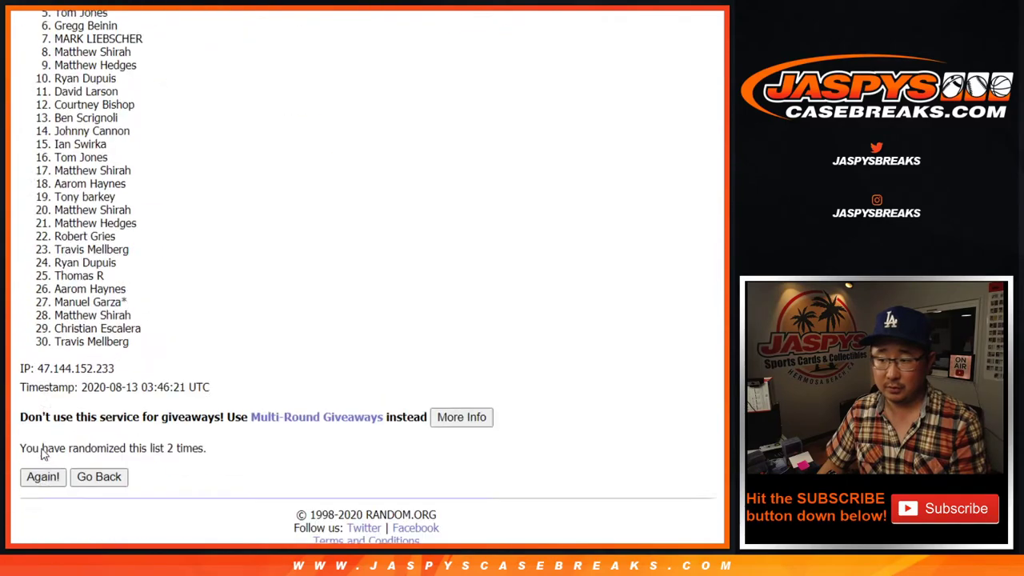
{"action": "left_click", "coordinate": [43, 450]}
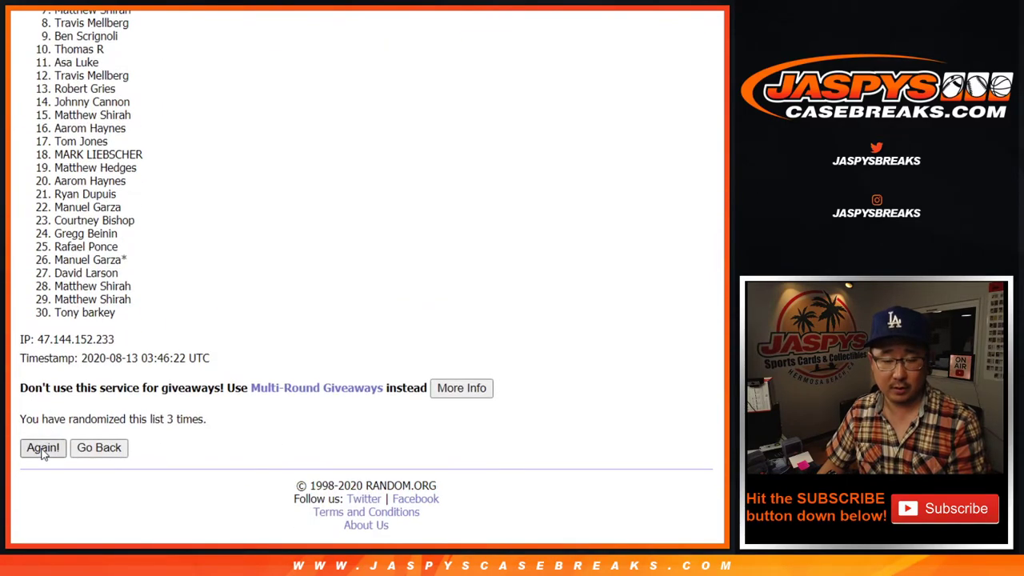
{"action": "left_click", "coordinate": [43, 450]}
{"action": "left_click", "coordinate": [43, 450]}
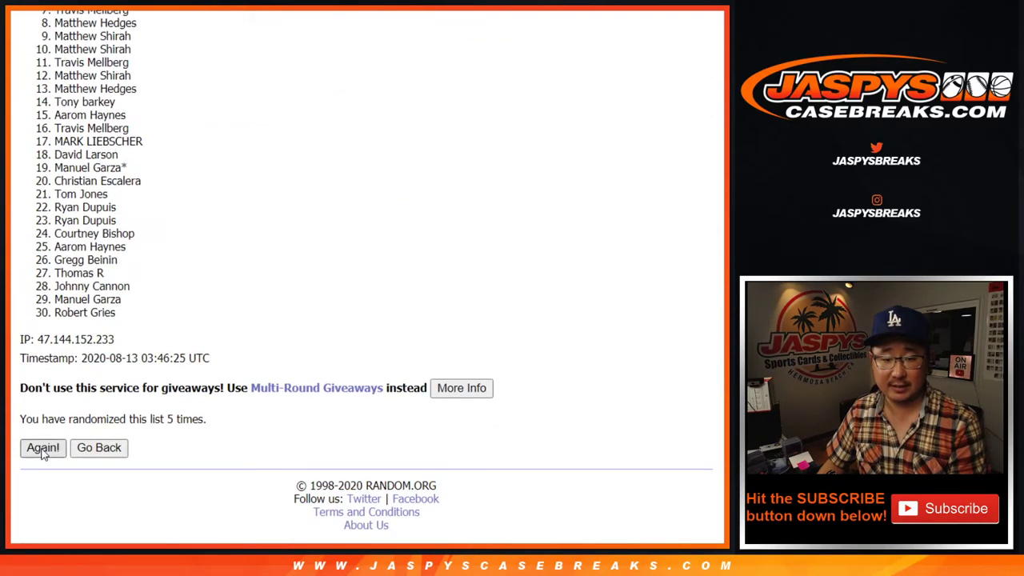
{"action": "left_click", "coordinate": [43, 450]}
{"action": "left_click", "coordinate": [43, 450]}
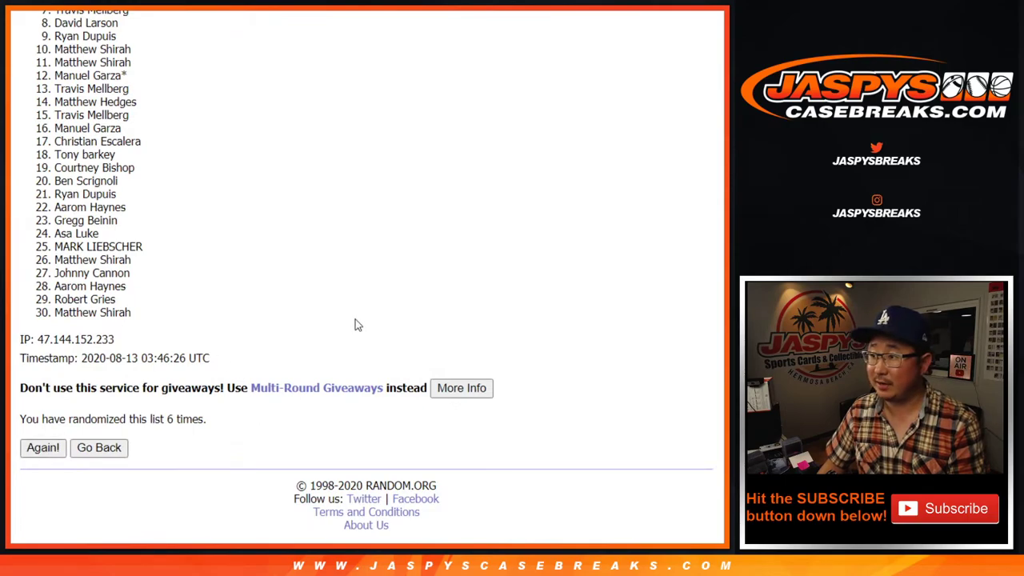
Step: Copy the final 30-name order and return to the mixer sheet
{"action": "scroll", "coordinate": [272, 323], "scroll_direction": "up", "scroll_amount": 3}
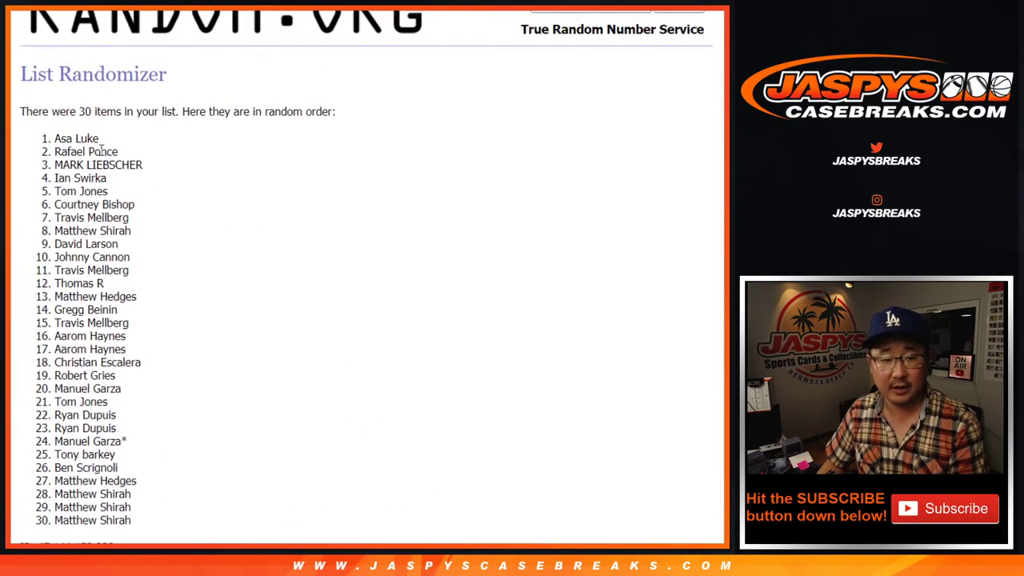
{"action": "left_click_drag", "start_coordinate": [56, 138], "coordinate": [155, 528]}
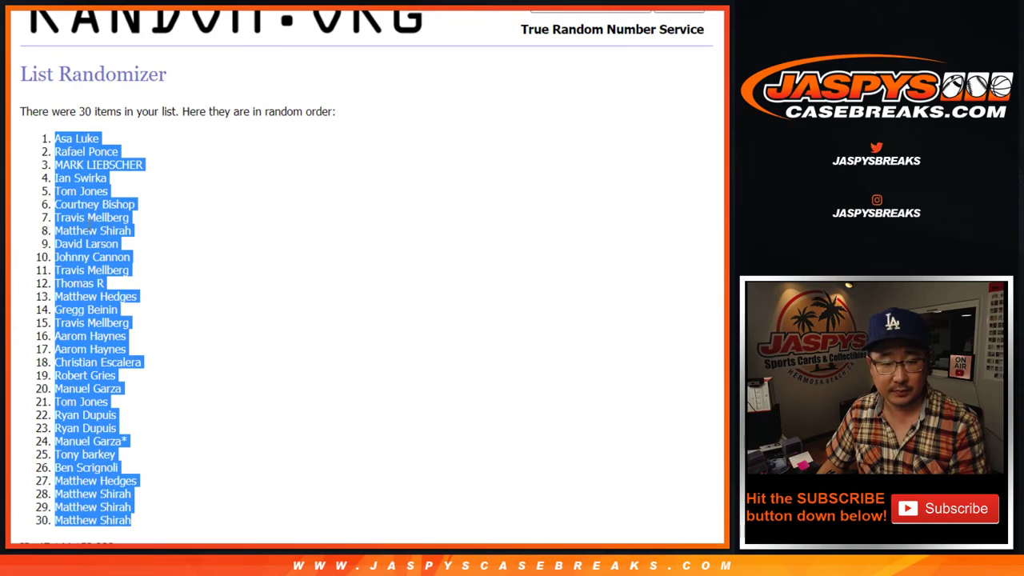
{"action": "key", "text": "ctrl+Tab"}
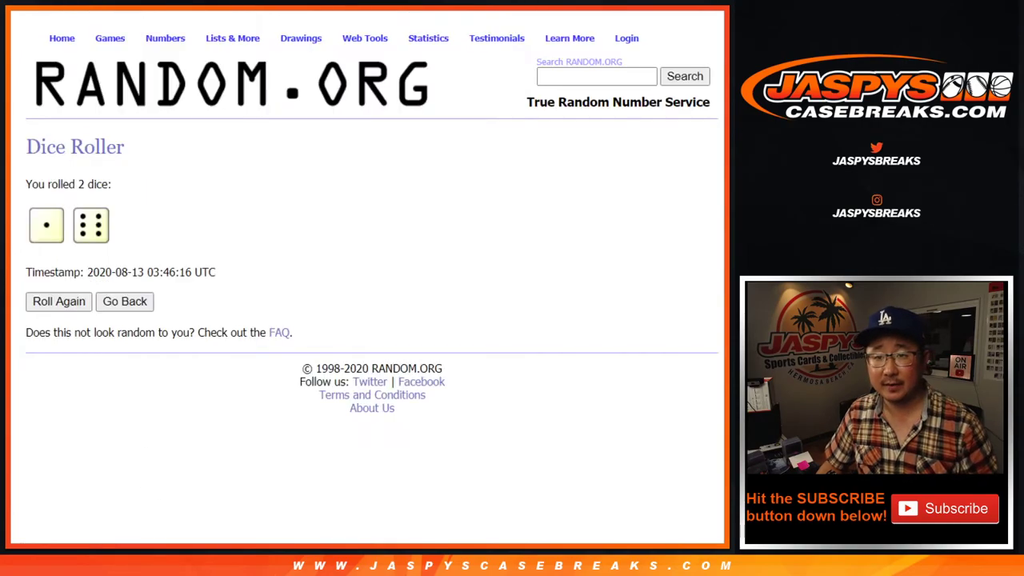
{"action": "key", "text": "ctrl+Tab"}
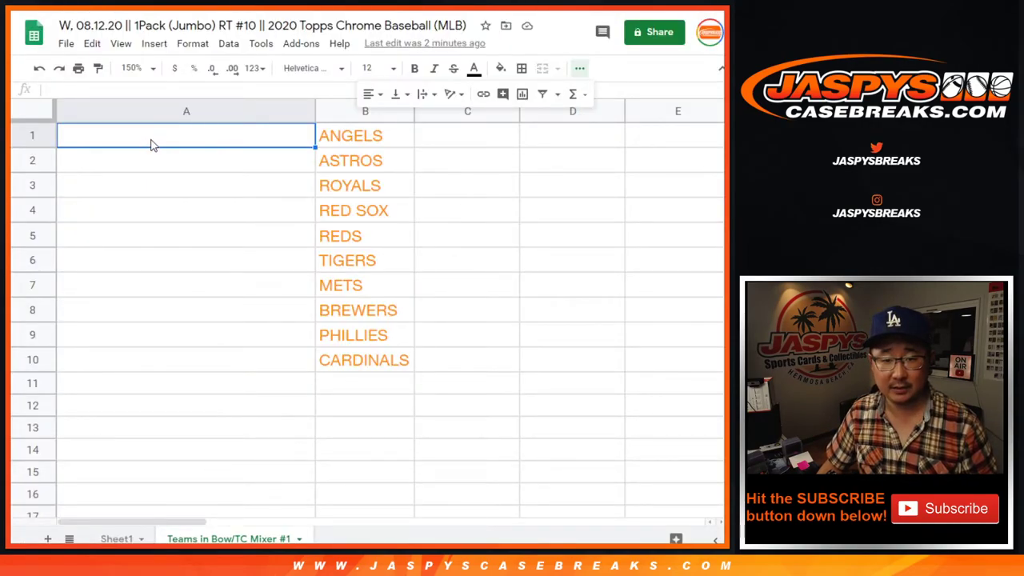
Step: Paste the randomized names into column A and set the first ten to size 12 Helvetica
{"action": "right_click", "coordinate": [152, 144]}
{"action": "left_click", "coordinate": [187, 107]}
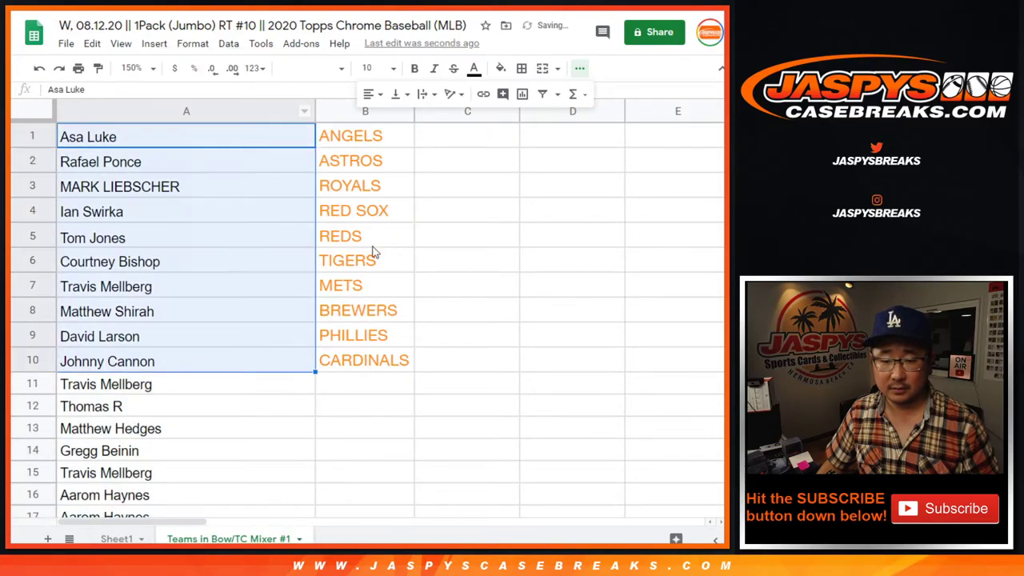
{"action": "left_click", "coordinate": [374, 68]}
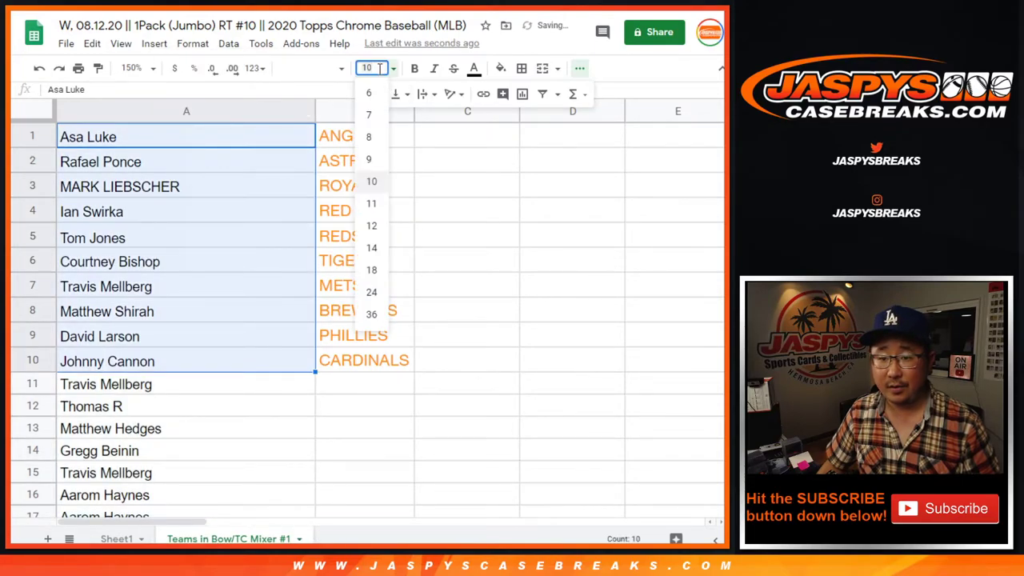
{"action": "left_click", "coordinate": [371, 228]}
{"action": "left_click", "coordinate": [314, 68]}
{"action": "left_click", "coordinate": [329, 206]}
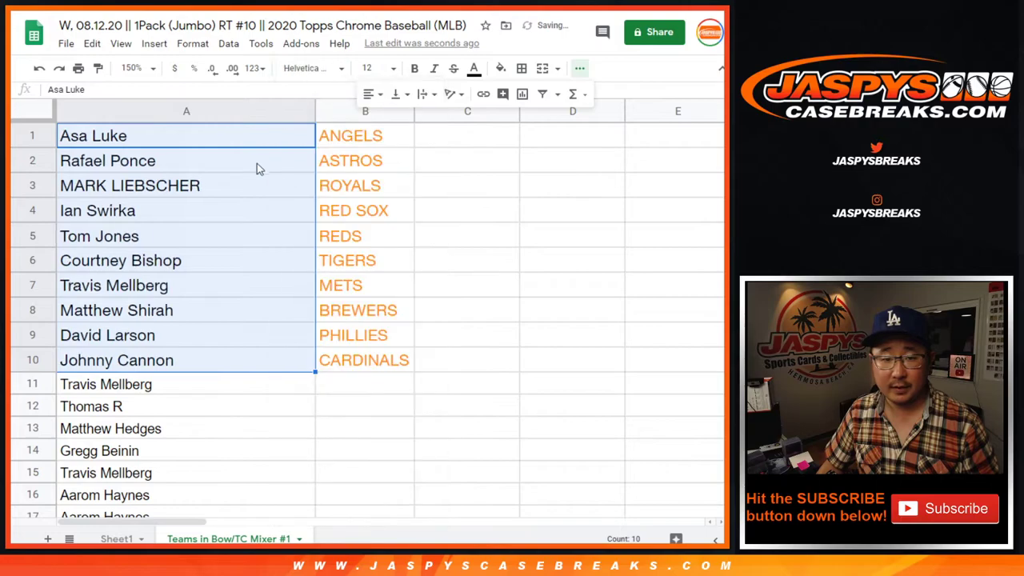
Step: Mark the top name in A1 by appending a ^ caret
{"action": "left_click", "coordinate": [240, 142]}
{"action": "double_click", "coordinate": [240, 141]}
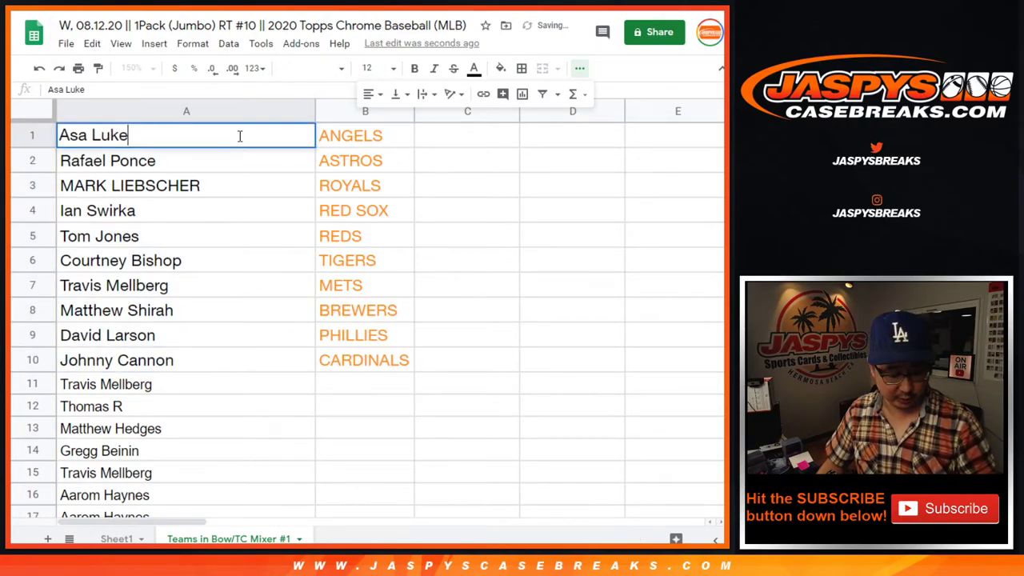
{"action": "type", "text": "^"}
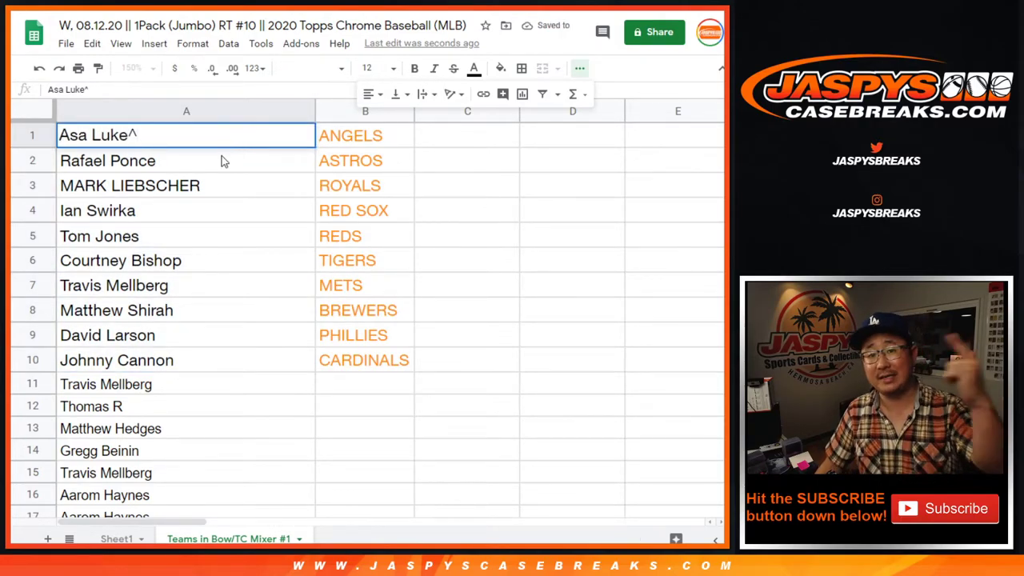
{"action": "left_click", "coordinate": [223, 161]}
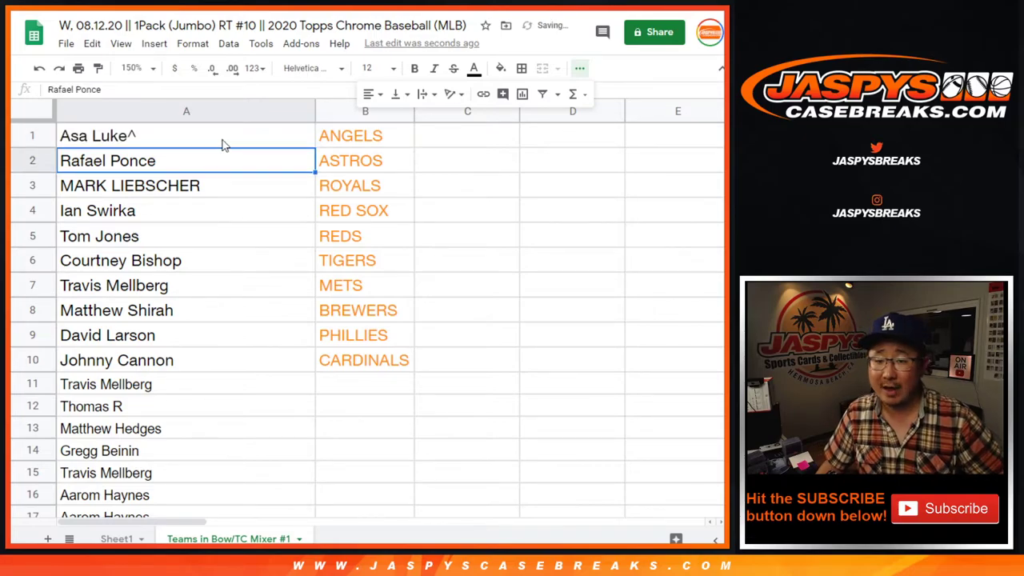
Step: Check the names paired with Royals, Red Sox, Reds, Tigers, Mets, Brewers, Phillies and Cardinals
{"action": "left_click", "coordinate": [209, 185]}
{"action": "left_click", "coordinate": [201, 210]}
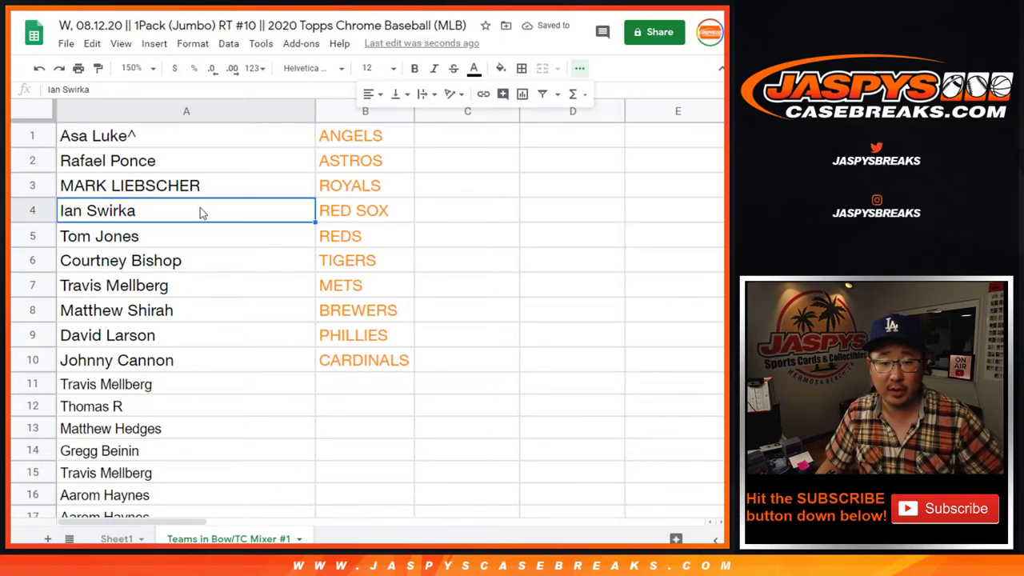
{"action": "left_click", "coordinate": [203, 239]}
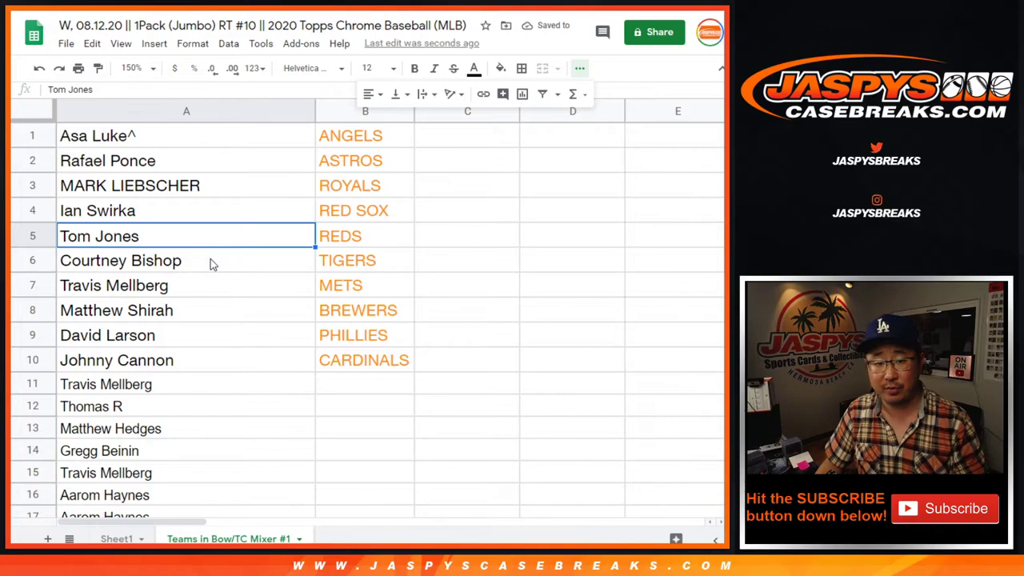
{"action": "left_click", "coordinate": [212, 260]}
{"action": "left_click", "coordinate": [225, 286]}
{"action": "left_click", "coordinate": [245, 311]}
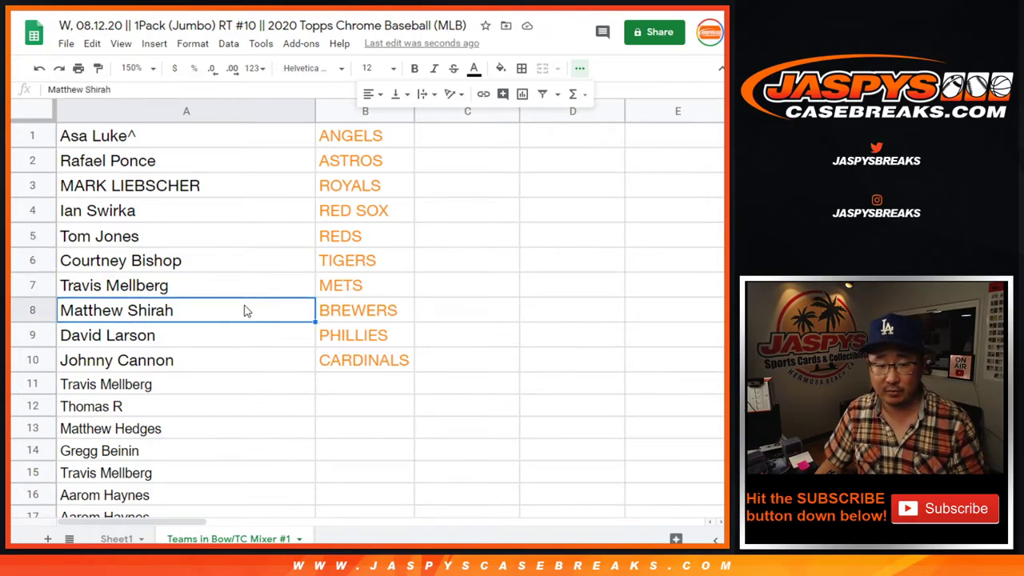
{"action": "left_click", "coordinate": [256, 334]}
{"action": "left_click", "coordinate": [234, 361]}
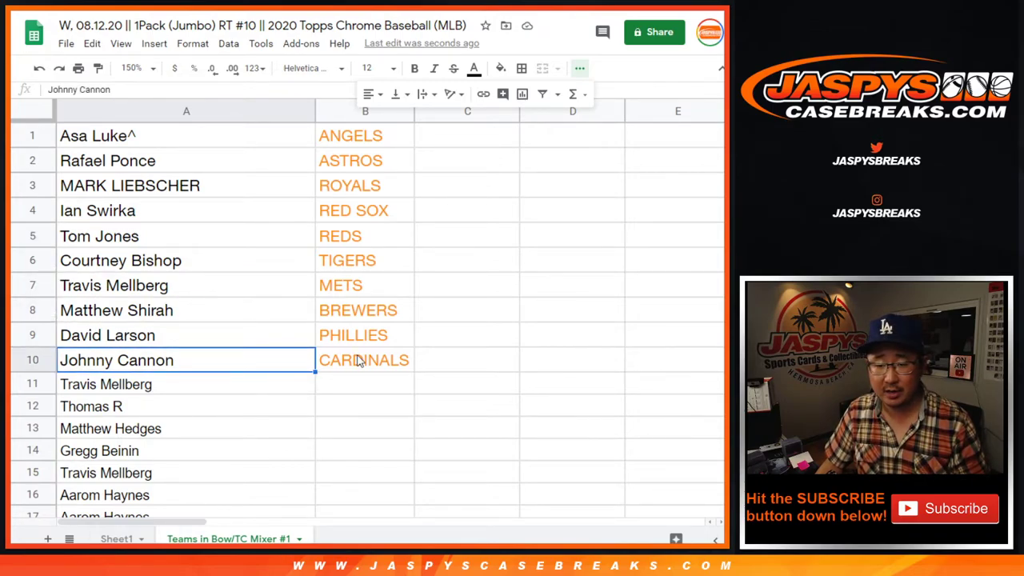
{"action": "left_click", "coordinate": [212, 339]}
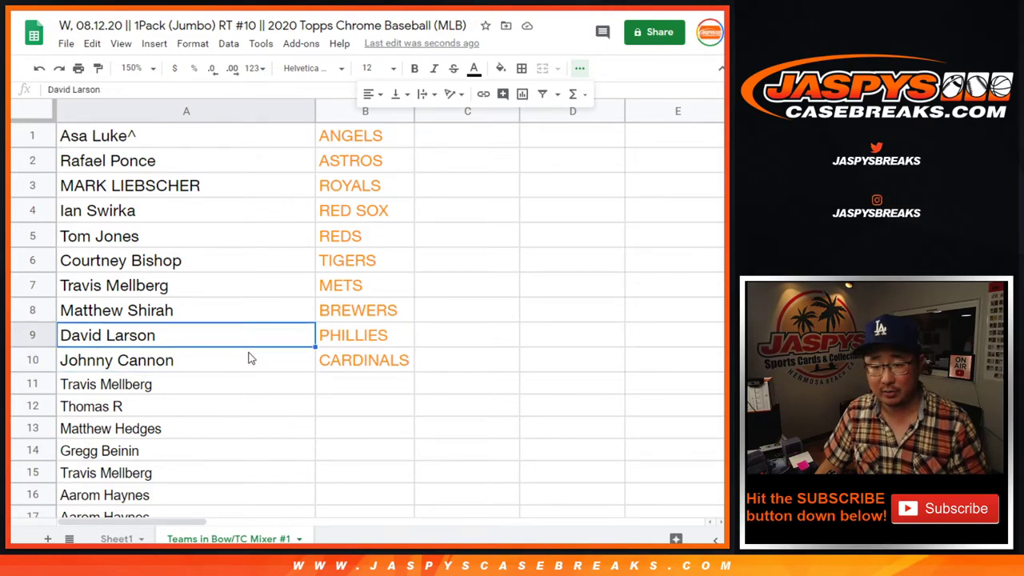
{"action": "left_click", "coordinate": [248, 358]}
{"action": "left_click", "coordinate": [348, 368]}
Step: Select the ten name-team pairs in A1:B10
{"action": "left_click", "coordinate": [189, 142], "text": "shift"}
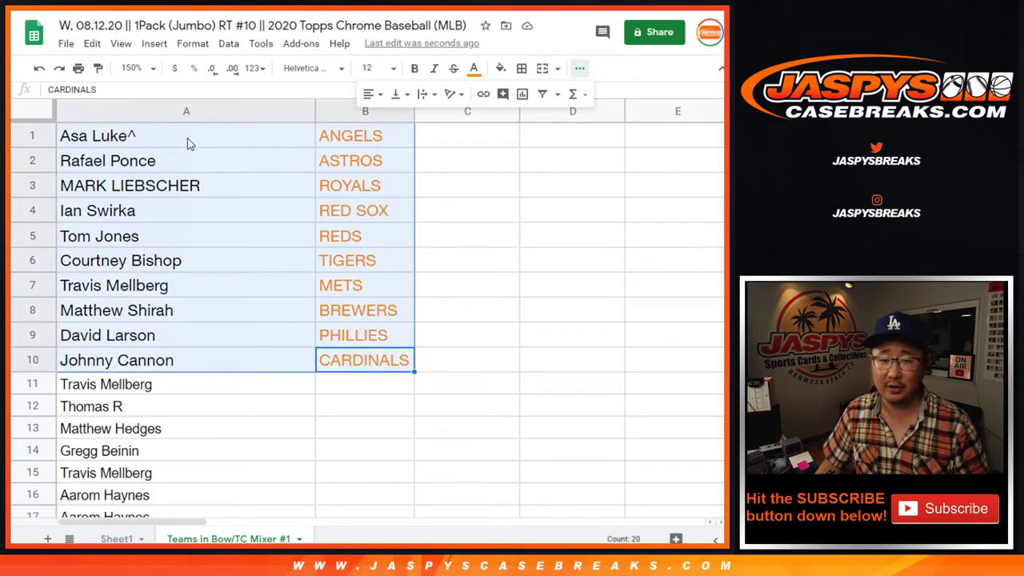
{"action": "scroll", "coordinate": [260, 247], "scroll_direction": "down", "scroll_amount": 3}
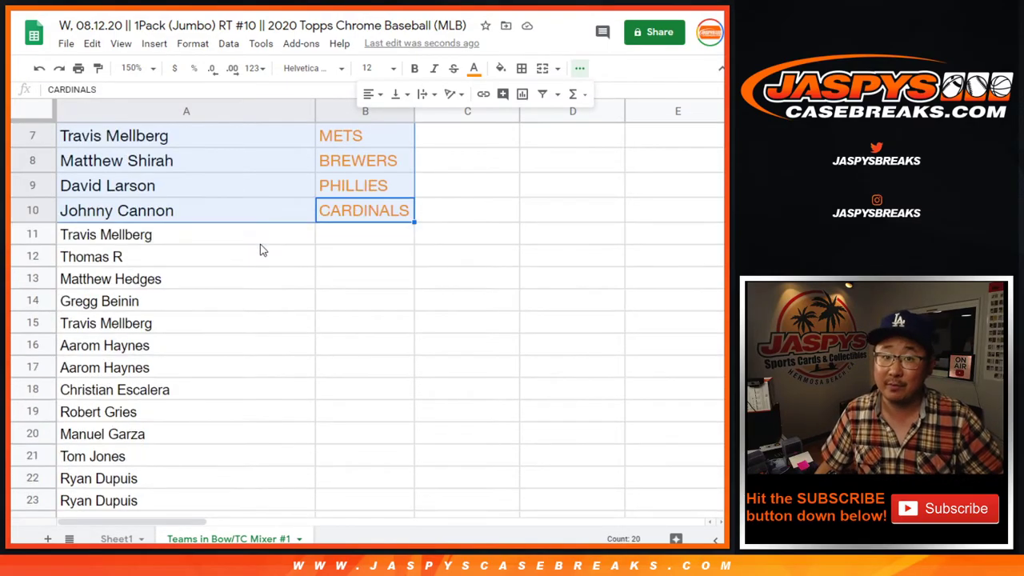
{"action": "scroll", "coordinate": [260, 251], "scroll_direction": "down", "scroll_amount": 3}
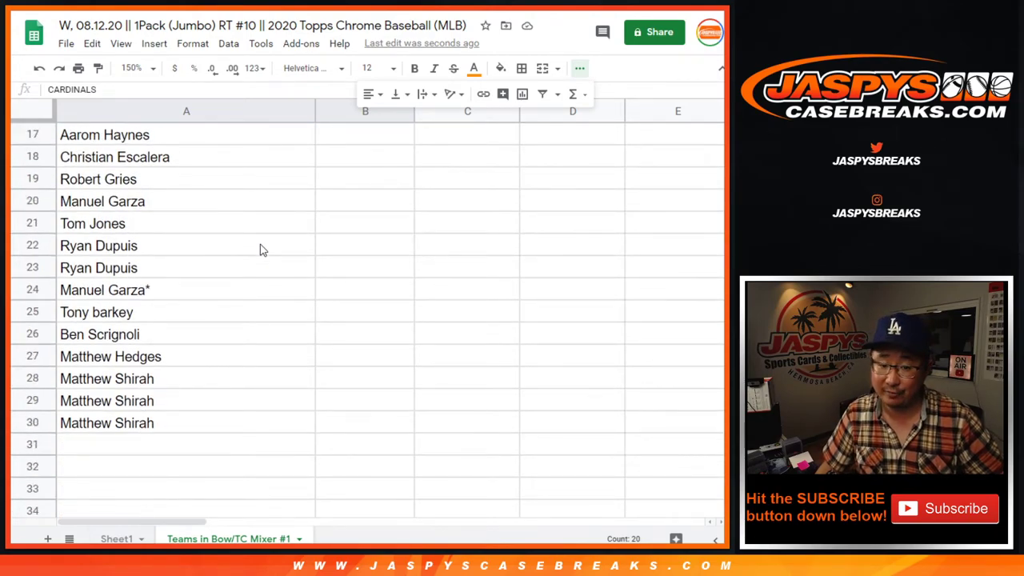
{"action": "scroll", "coordinate": [260, 250], "scroll_direction": "up", "scroll_amount": 6}
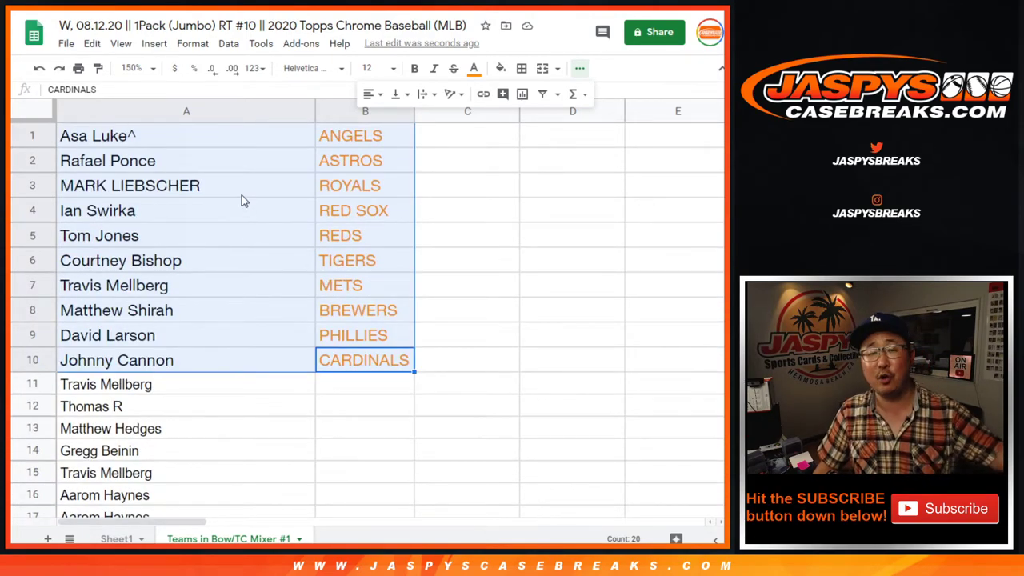